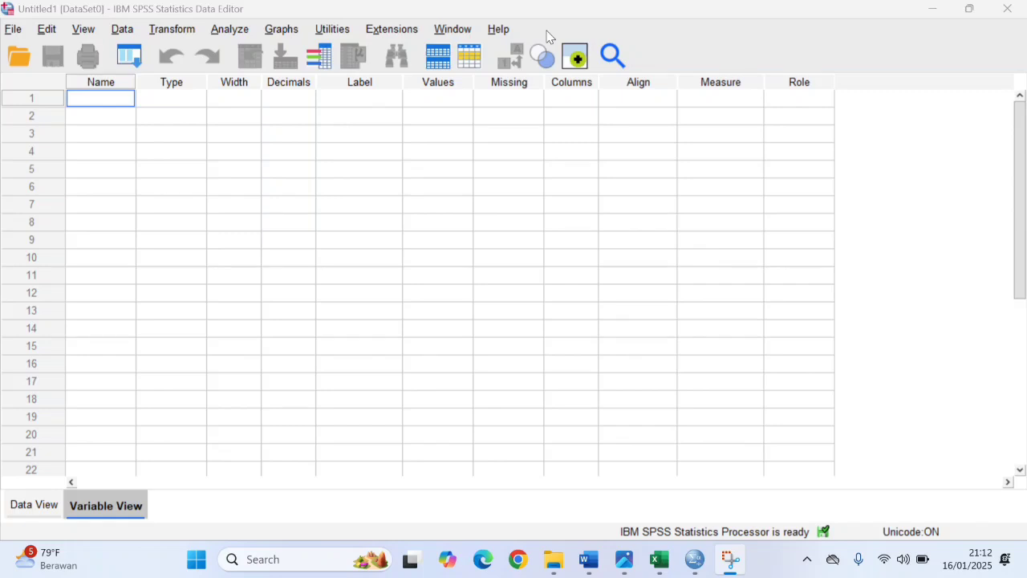
# - Switch to the Word document and review the basic concept and the requirements of the Two Way ANOVA test
pyautogui.click(588, 560)
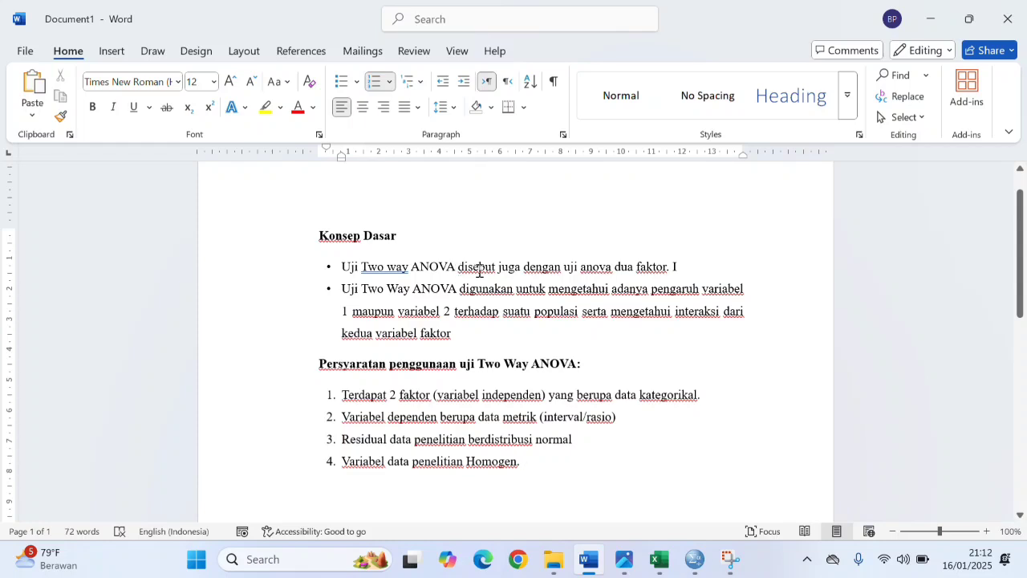
pyautogui.click(686, 263)
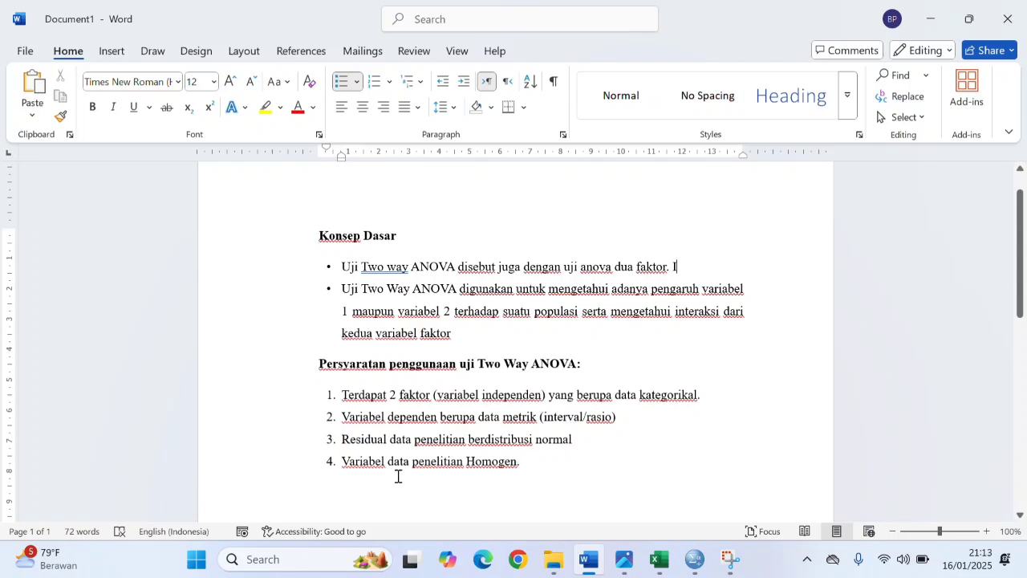
pyautogui.click(520, 463)
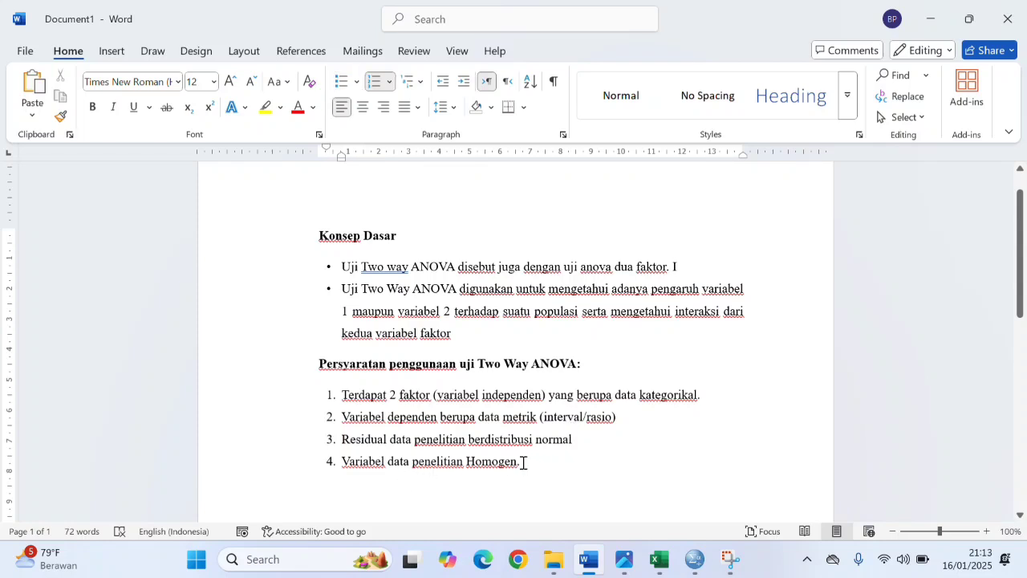
# - Switch to SPSS and define a first variable named hasilbelajar with 0 decimals
pyautogui.click(696, 559)
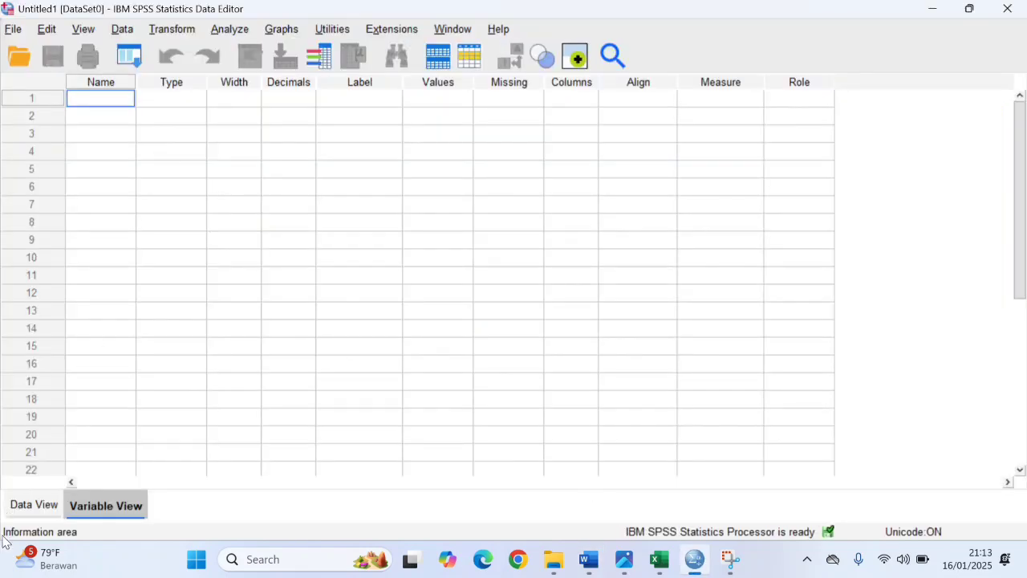
pyautogui.click(23, 508)
pyautogui.click(89, 505)
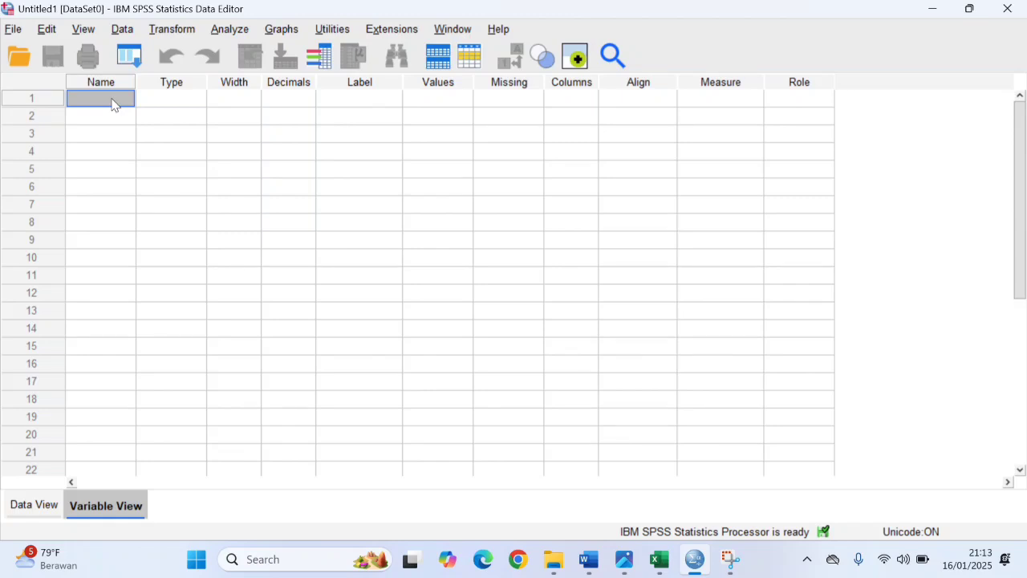
pyautogui.write('hasilbelajar')
pyautogui.press('Return')
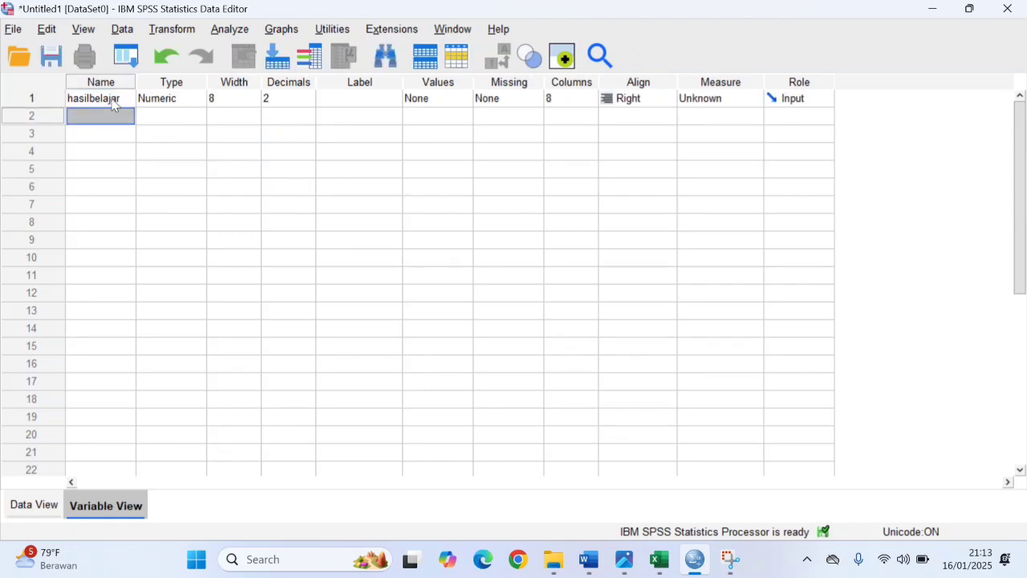
pyautogui.click(301, 85)
pyautogui.click(309, 97)
pyautogui.click(309, 95)
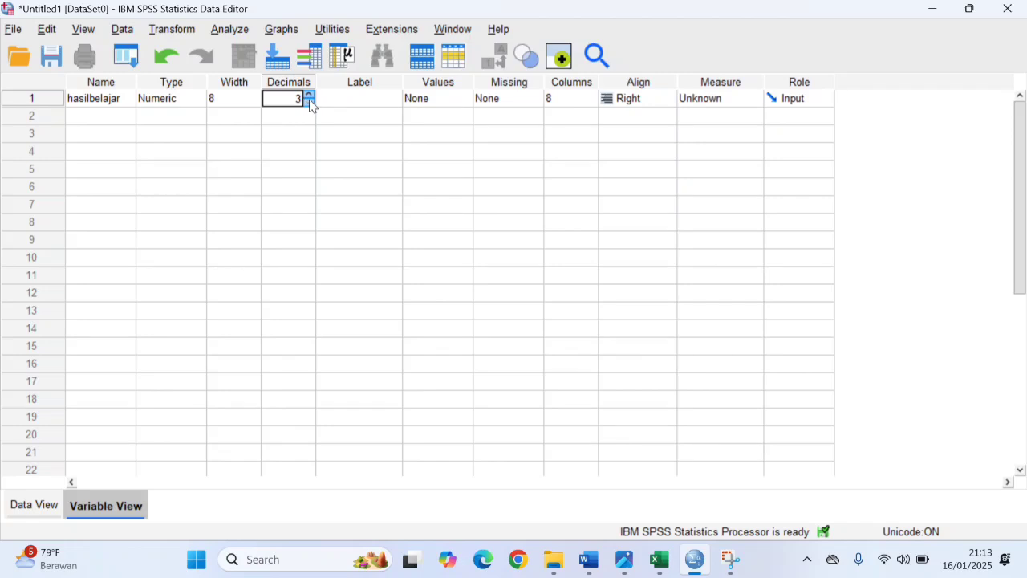
pyautogui.click(309, 103)
# - Define a second variable named metodepemblajaran with 0 decimals
pyautogui.click(106, 116)
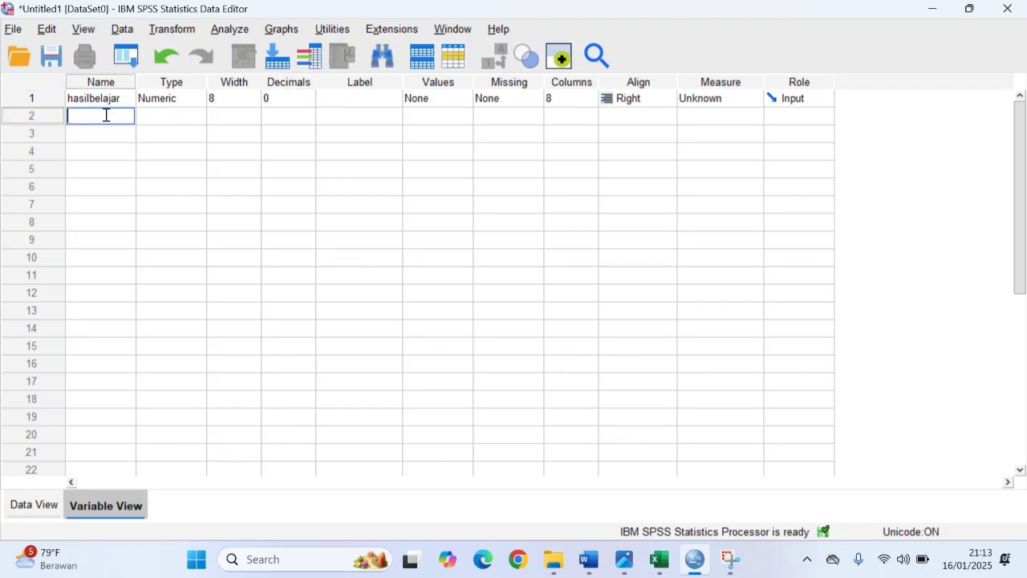
pyautogui.write('metodepemblajaran')
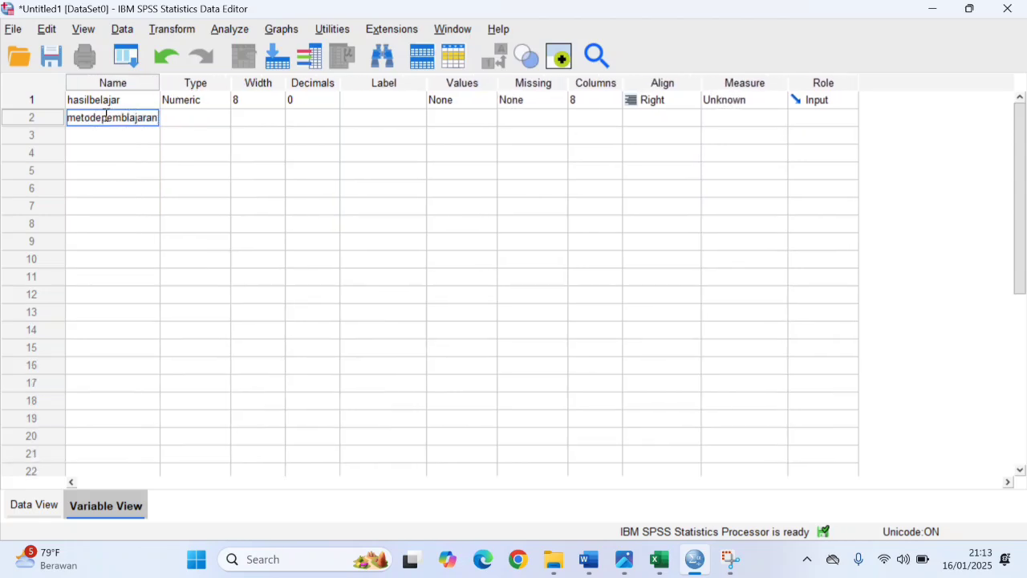
pyautogui.click(307, 115)
pyautogui.click(333, 121)
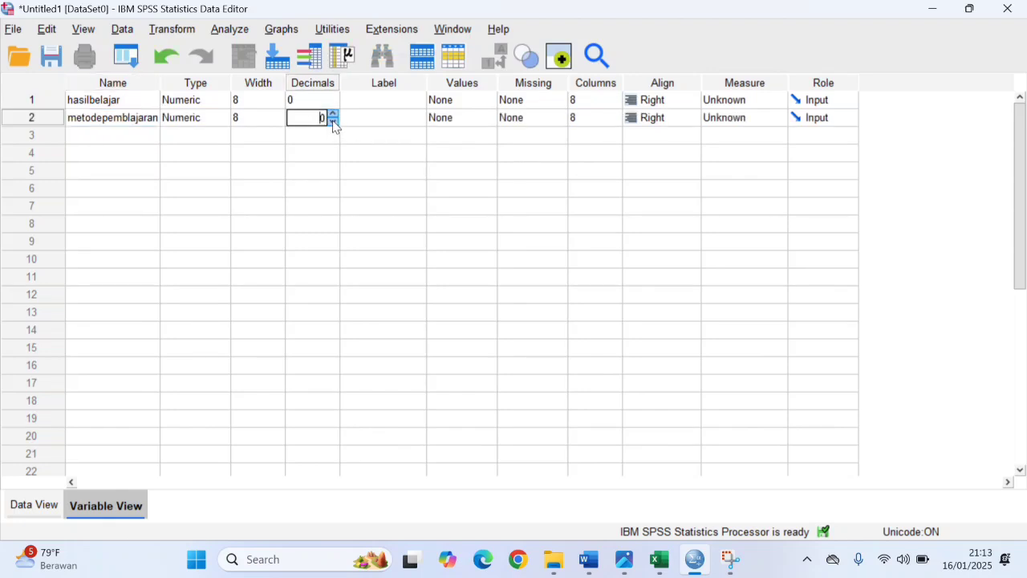
# - Add the value label 1 = "kooperatif learning tipe STAD" to metodepemblajaran, checking the wording in the textbook photo
pyautogui.click(474, 119)
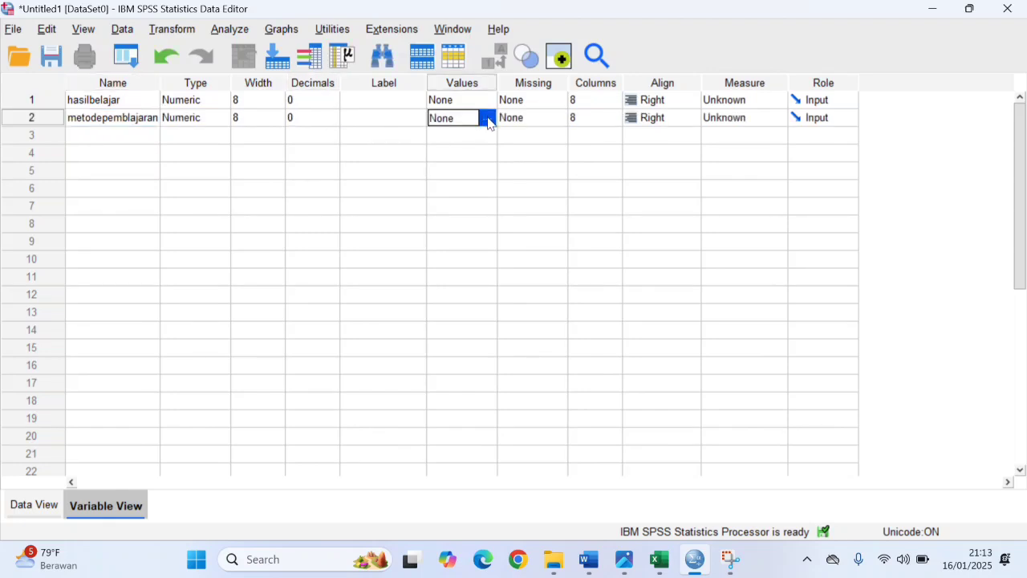
pyautogui.click(488, 121)
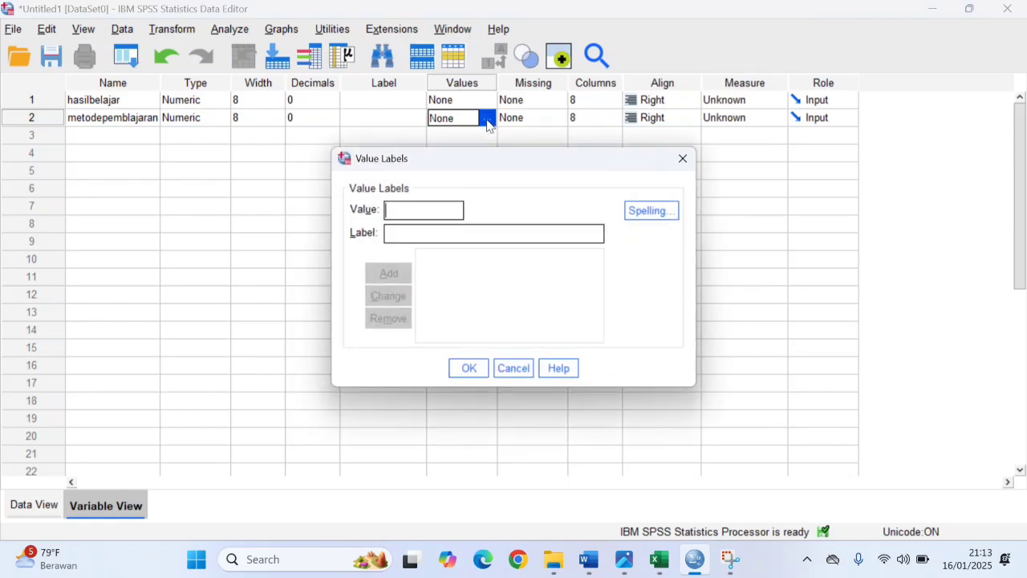
pyautogui.write('1')
pyautogui.click(423, 232)
pyautogui.moveTo(625, 560)
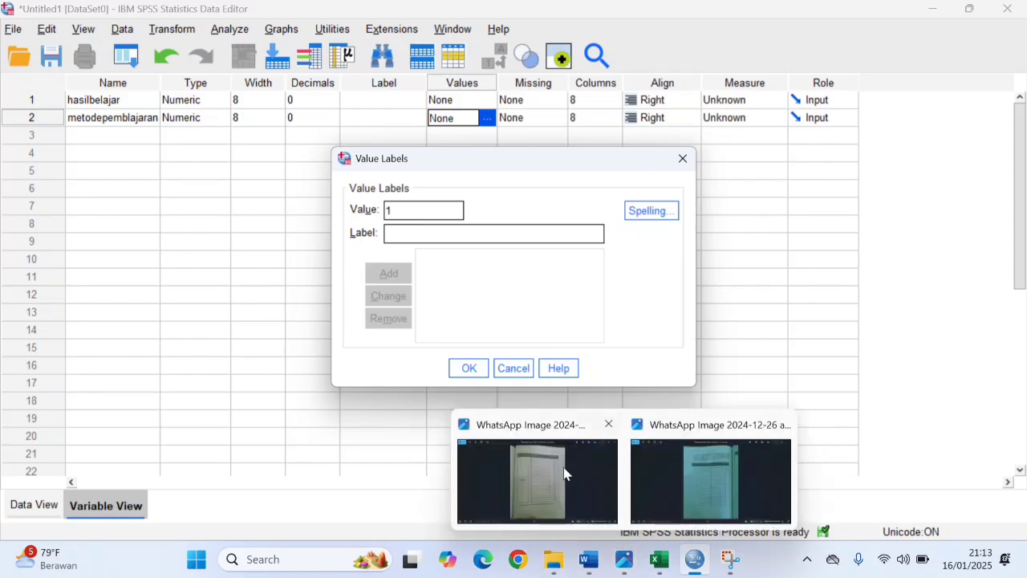
pyautogui.moveTo(564, 475)
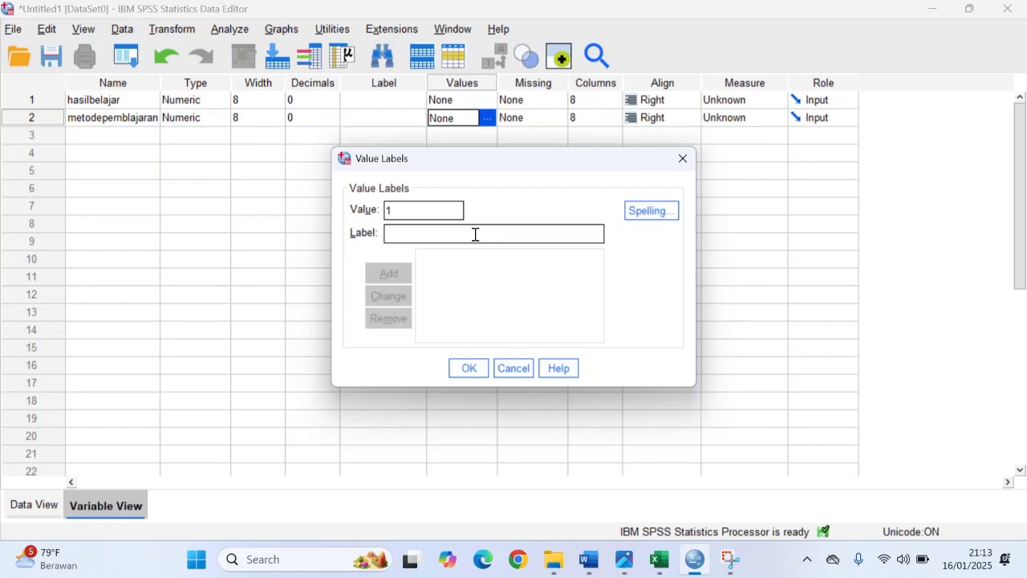
pyautogui.write('k')
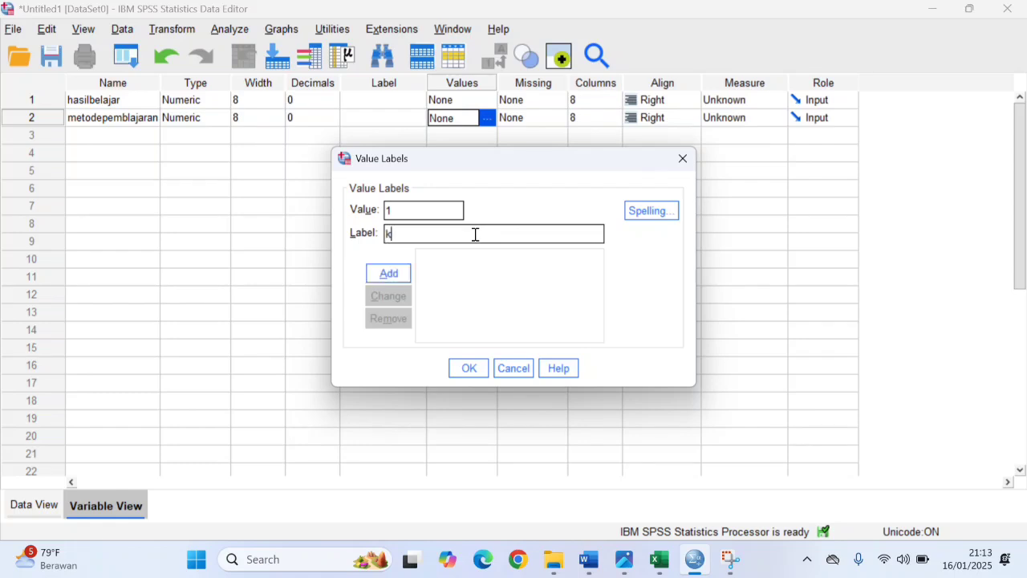
pyautogui.write('ooperatif learning')
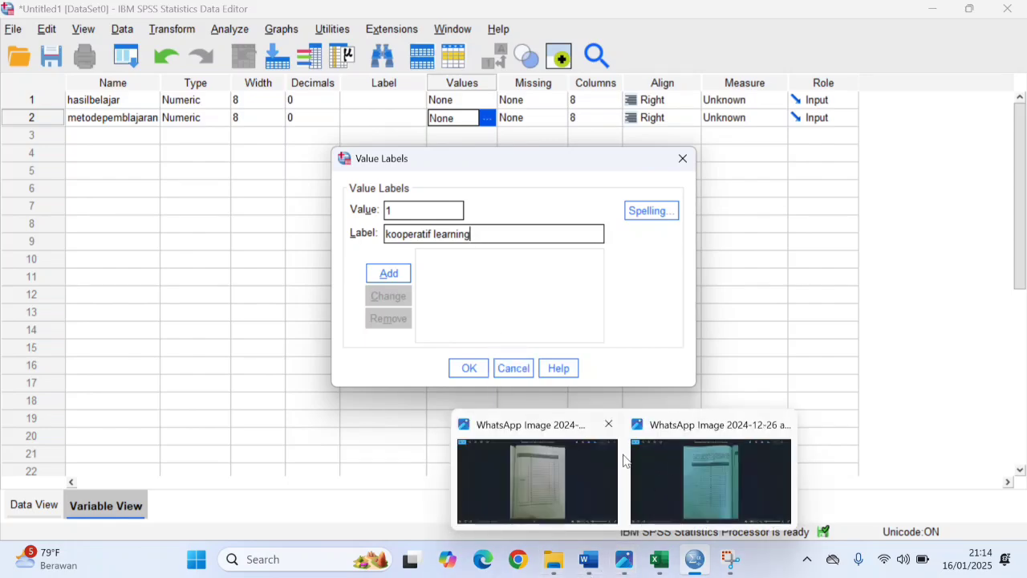
pyautogui.moveTo(585, 461)
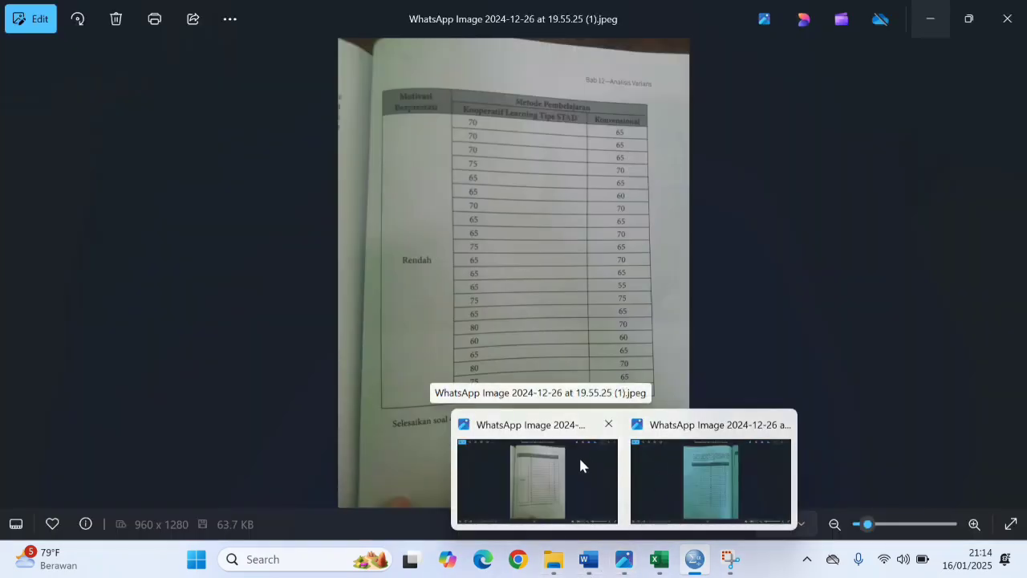
pyautogui.write('tif learning t')
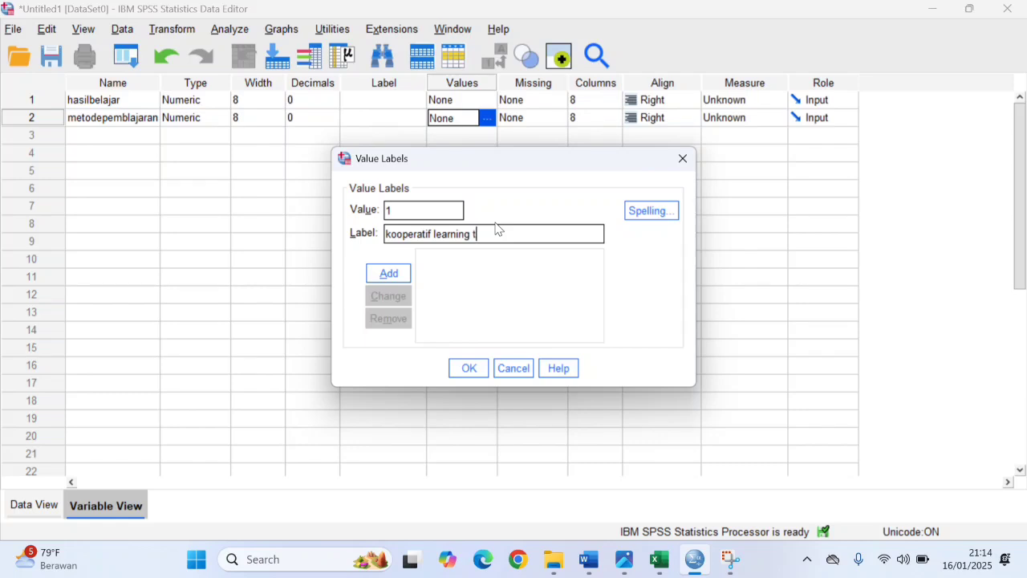
pyautogui.write('ipe STAD')
pyautogui.click(393, 273)
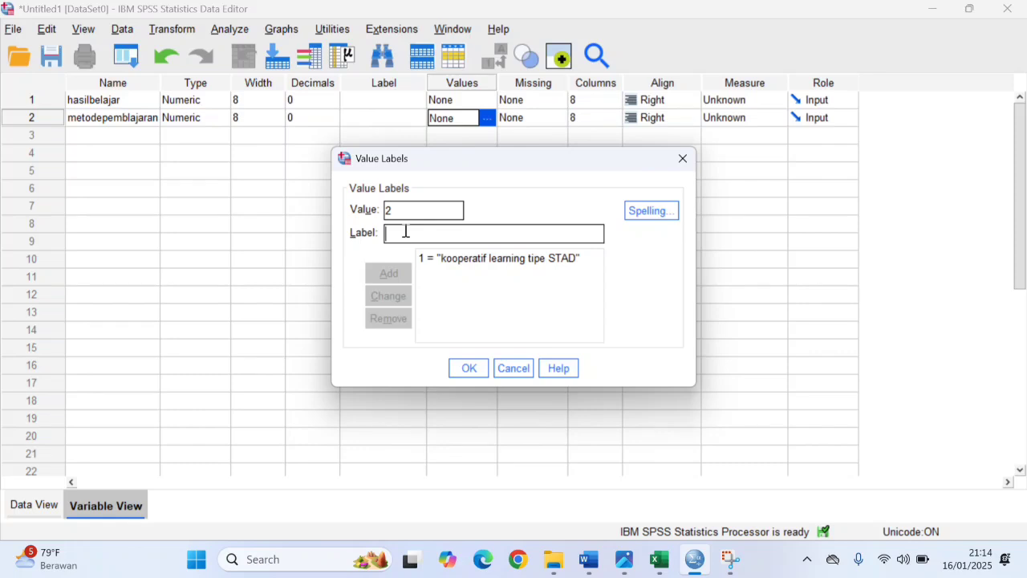
# - Add the value label 2 = "konvensional" to metodepemblajaran and apply the labels
pyautogui.write('kon')
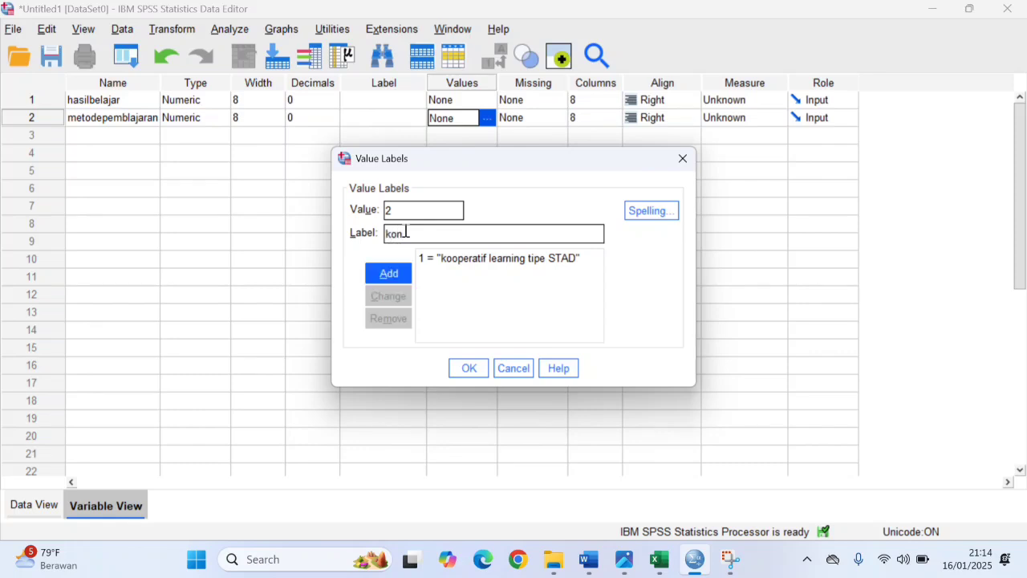
pyautogui.write('vensional')
pyautogui.click(405, 272)
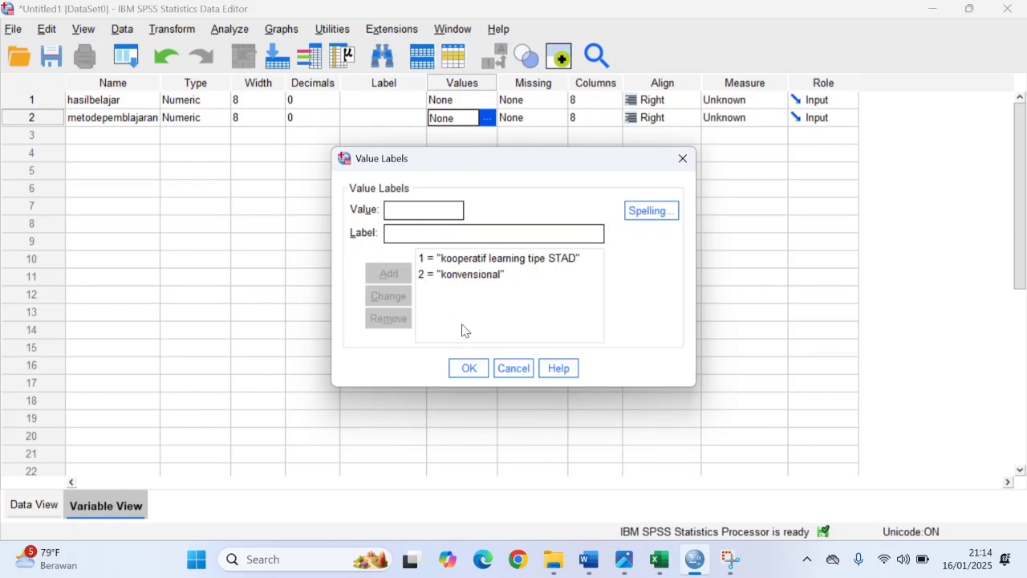
pyautogui.click(469, 369)
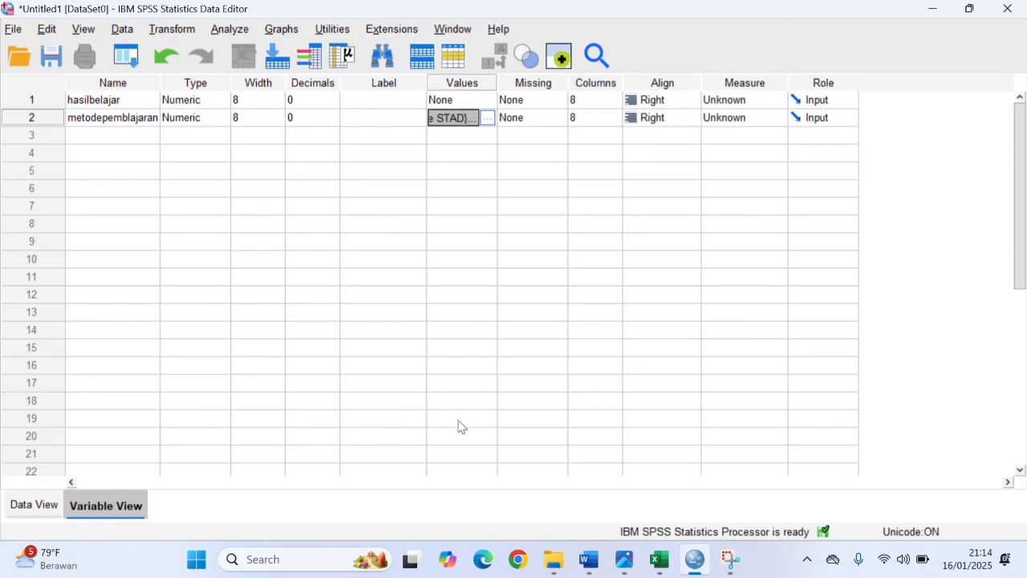
# - Define a third variable named motivasibelajar with 0 decimals
pyautogui.click(86, 134)
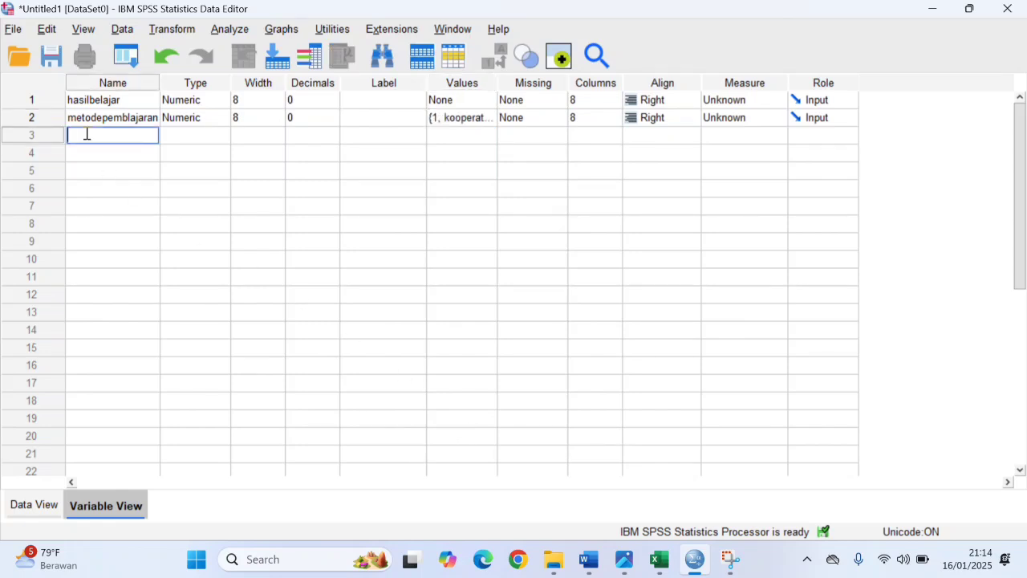
pyautogui.write('motivasibelajar')
pyautogui.click(321, 136)
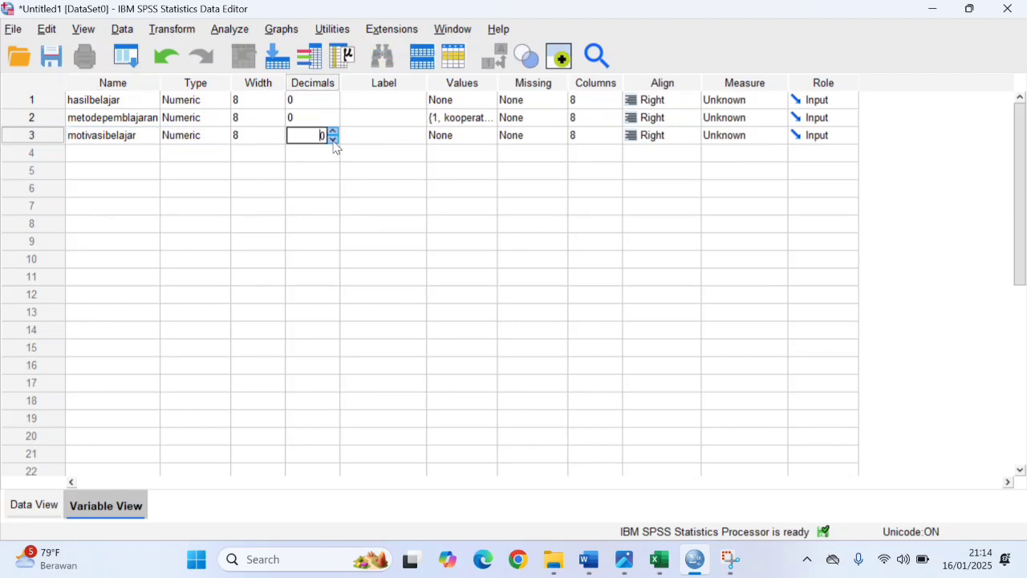
# - Add the value label 1 = "tinggi" to the motivasibelajar variable
pyautogui.click(458, 138)
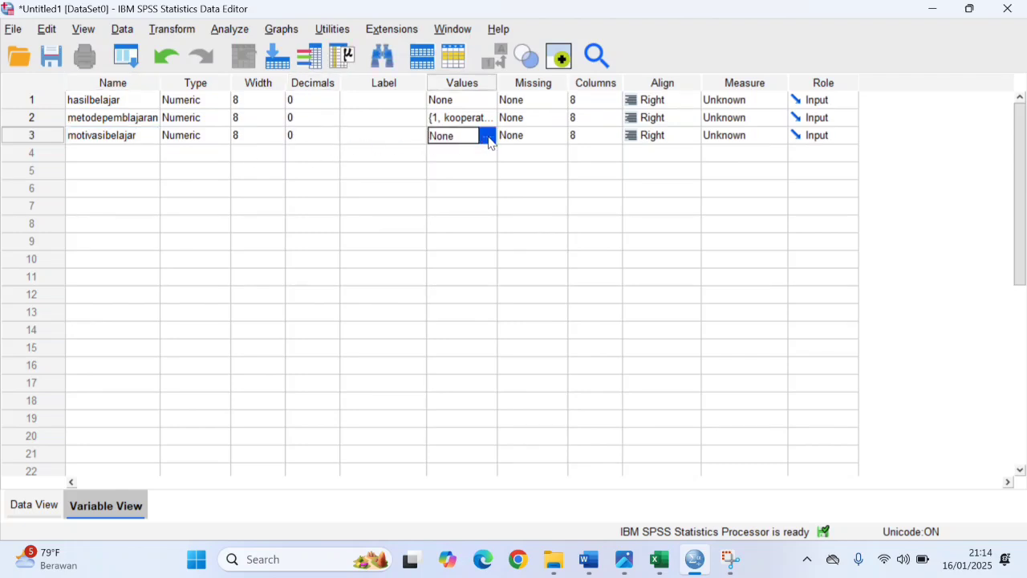
pyautogui.click(489, 138)
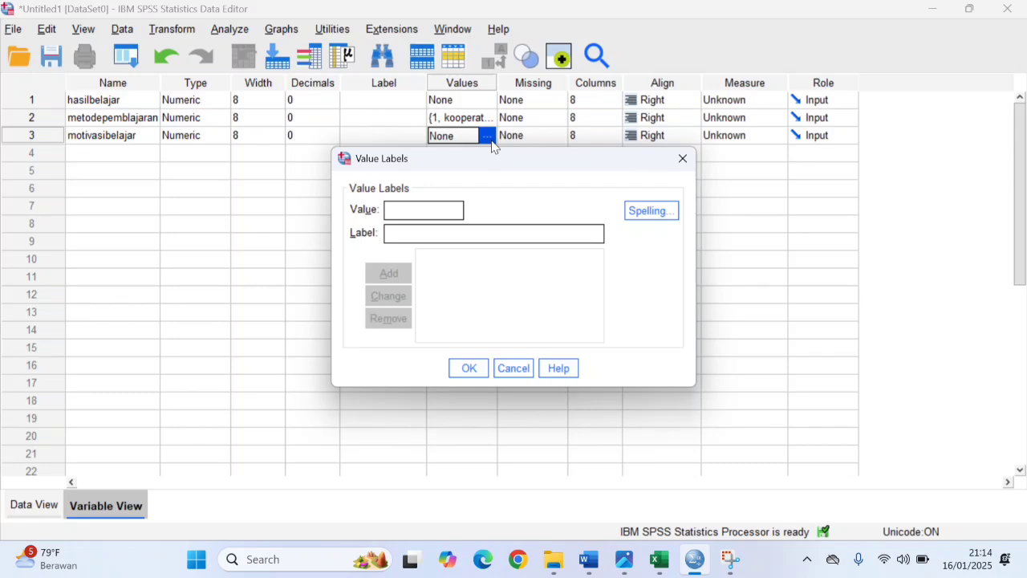
pyautogui.write('1')
pyautogui.click(452, 231)
pyautogui.write('tinggi')
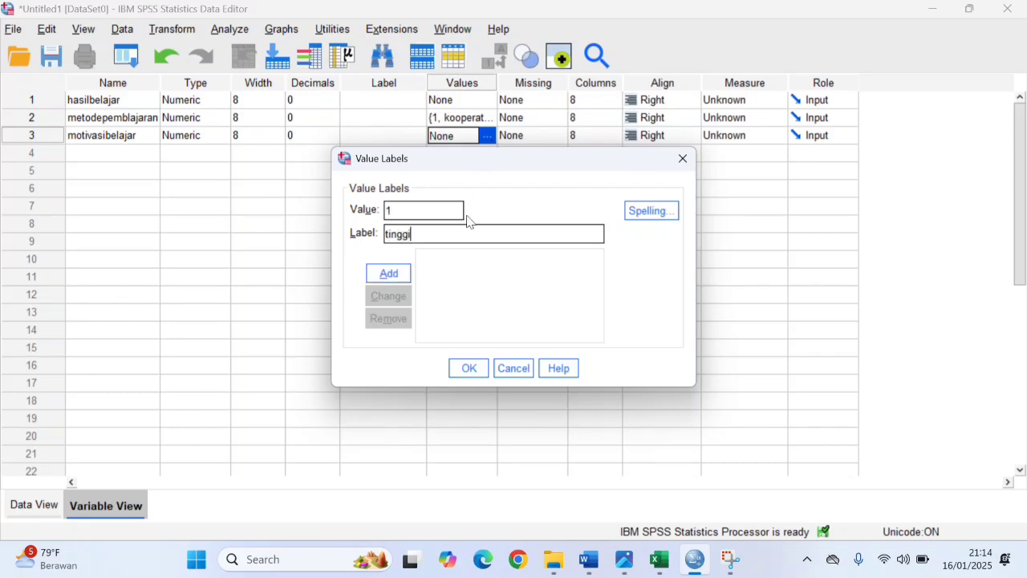
pyautogui.click(403, 273)
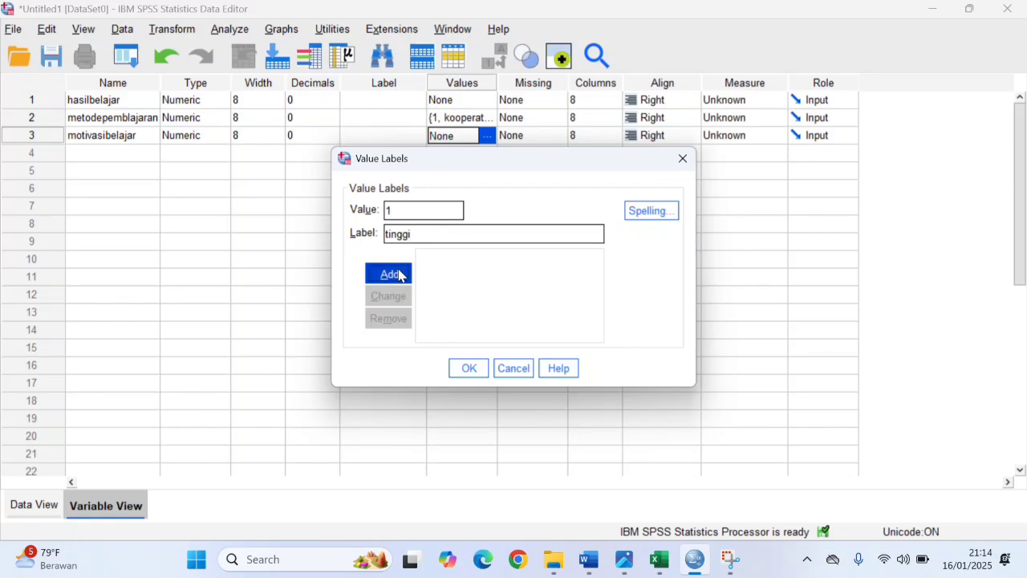
# - Add the value label 2 = "rendah" to motivasibelajar and apply the labels
pyautogui.write('2')
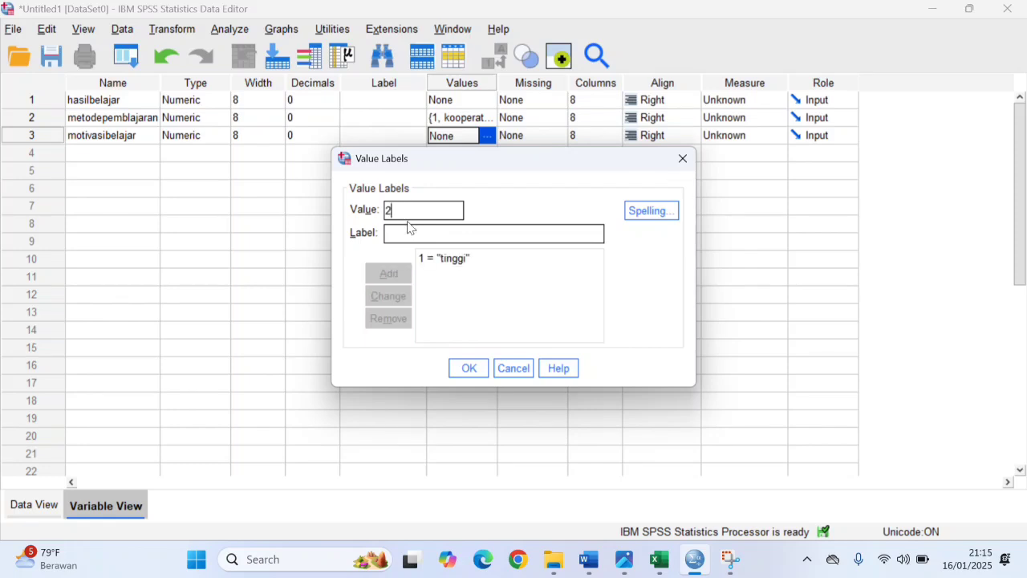
pyautogui.click(411, 228)
pyautogui.write('rendah')
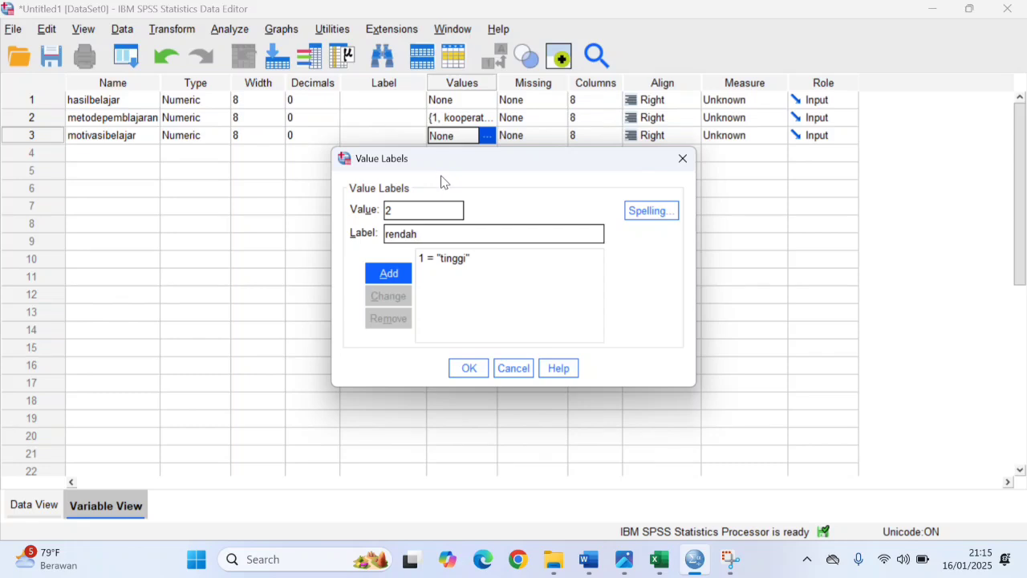
pyautogui.click(466, 370)
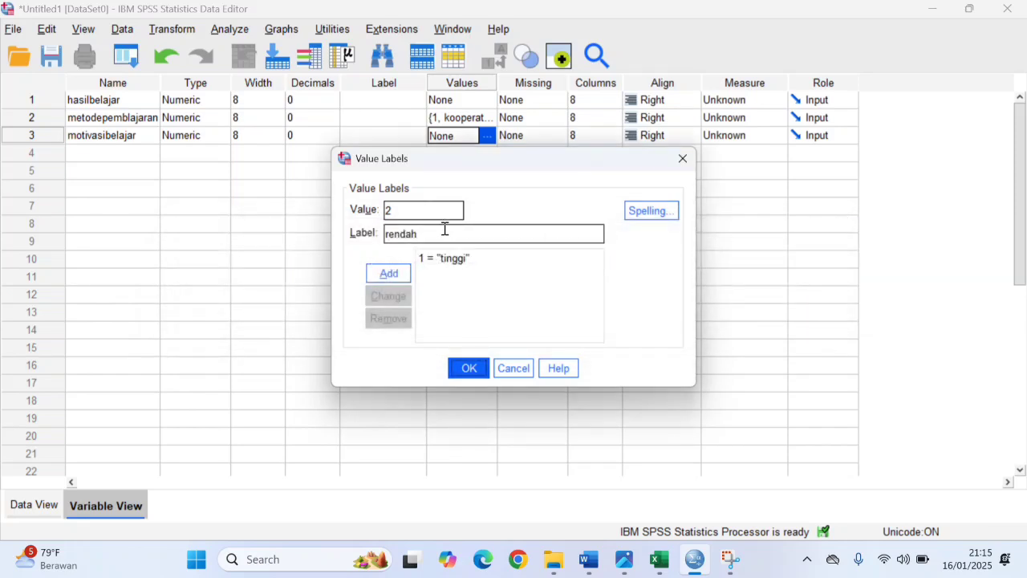
pyautogui.click(389, 274)
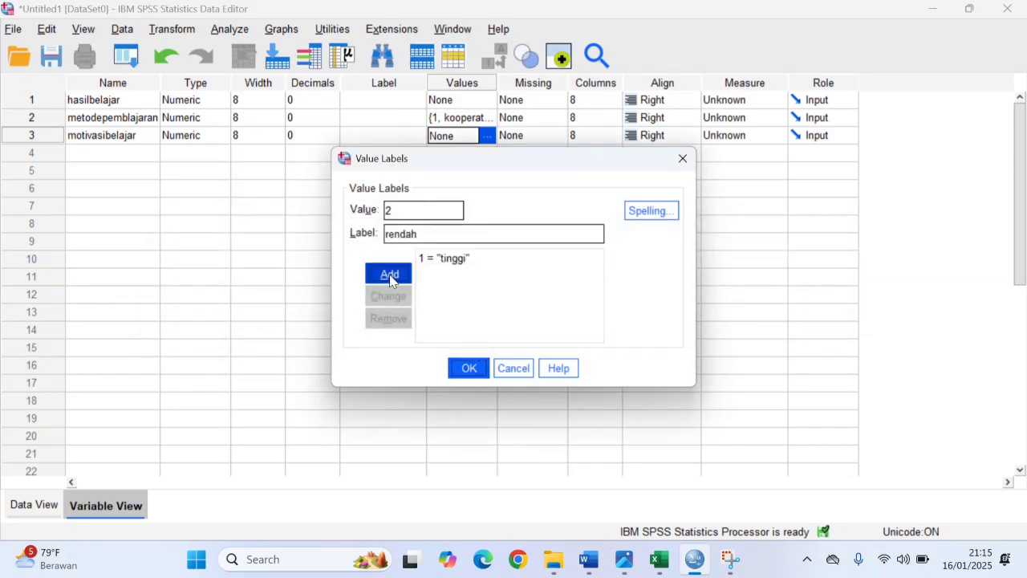
pyautogui.click(480, 373)
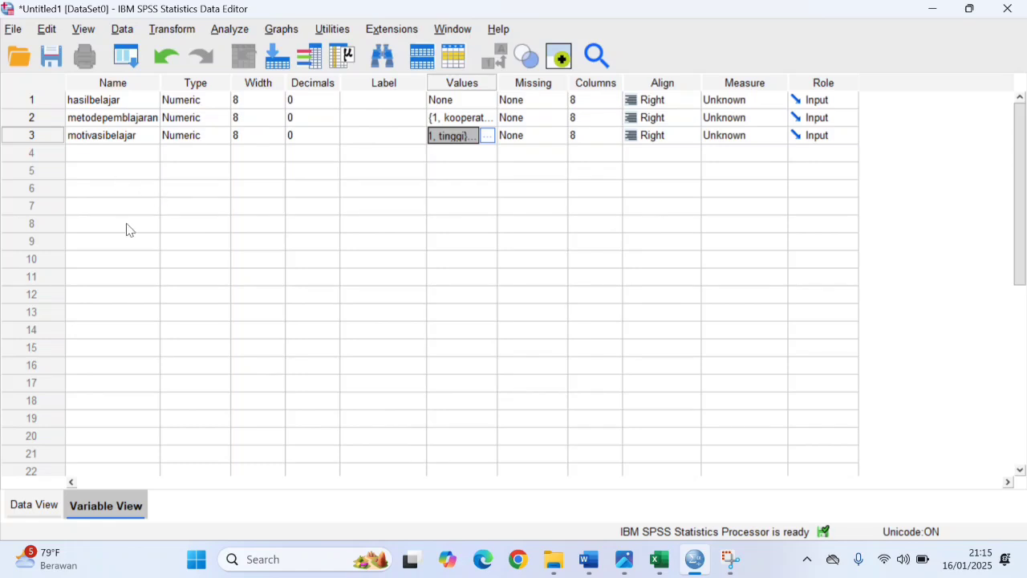
# - Show the data grid and widen the hasilbelajar, metodepemblajaran and motivasibelajar columns so each name fits on one line
pyautogui.click(36, 506)
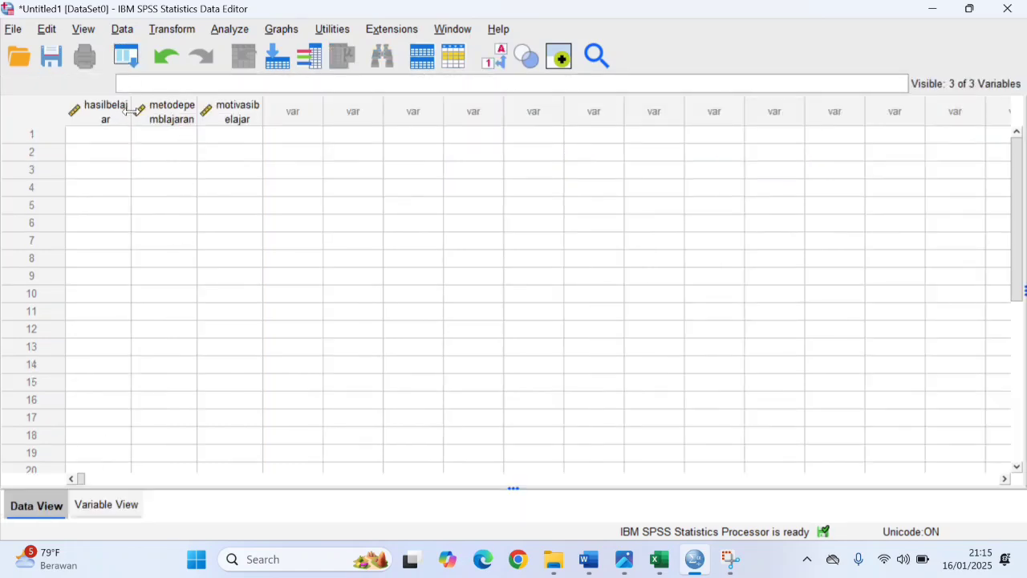
pyautogui.moveTo(131, 110); pyautogui.dragTo(152, 110)
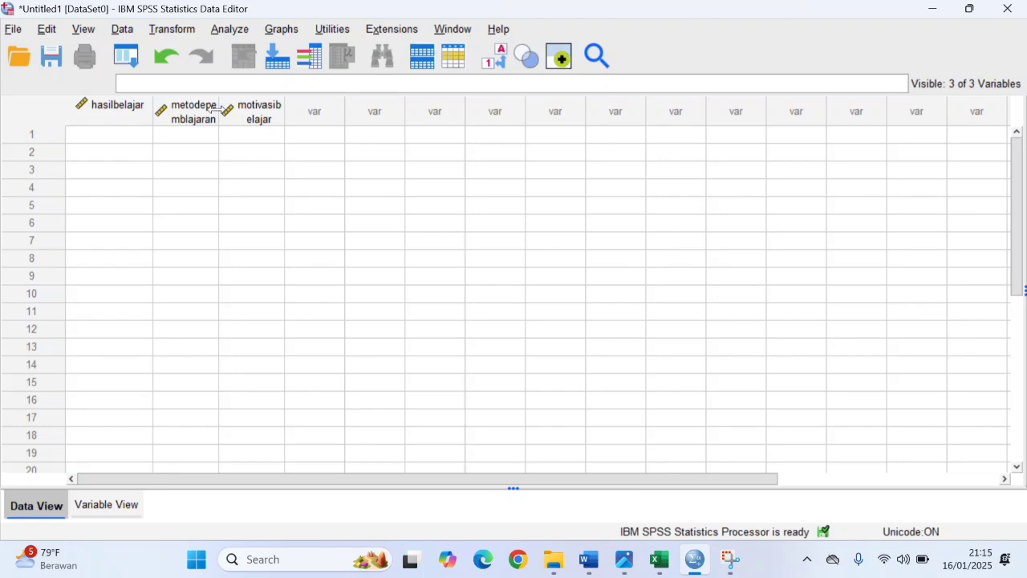
pyautogui.moveTo(218, 110); pyautogui.dragTo(268, 115)
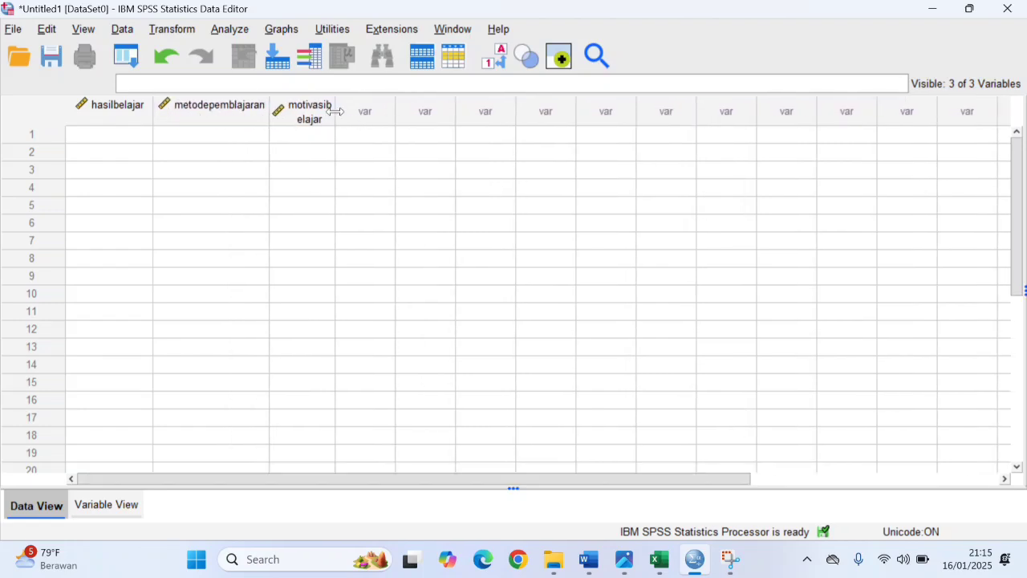
pyautogui.moveTo(334, 110); pyautogui.dragTo(385, 110)
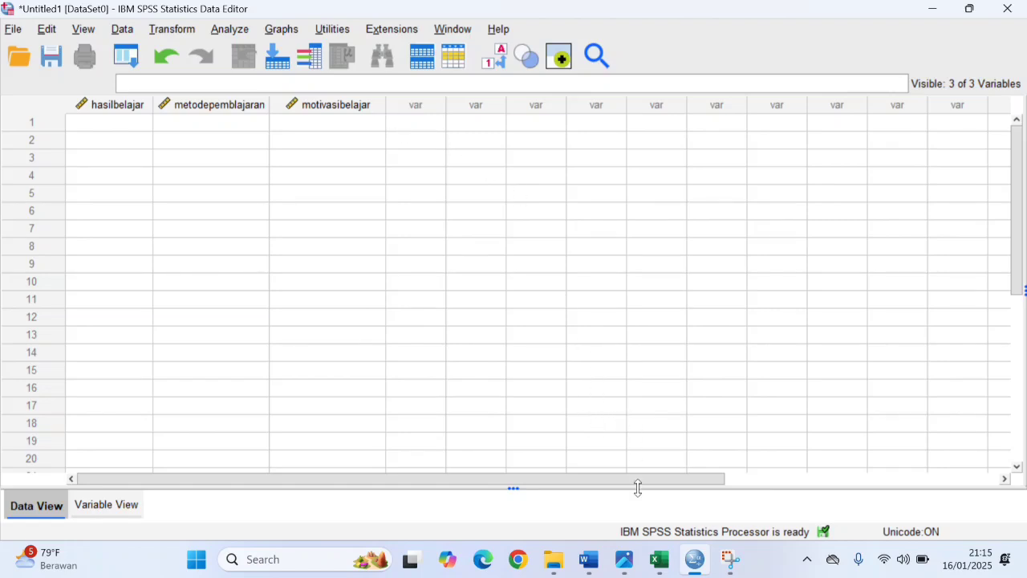
# - Copy the Hasil scores in A2:A85 of the Excel workbook Book1 and paste them into the hasilbelajar column in SPSS
pyautogui.moveTo(719, 543)
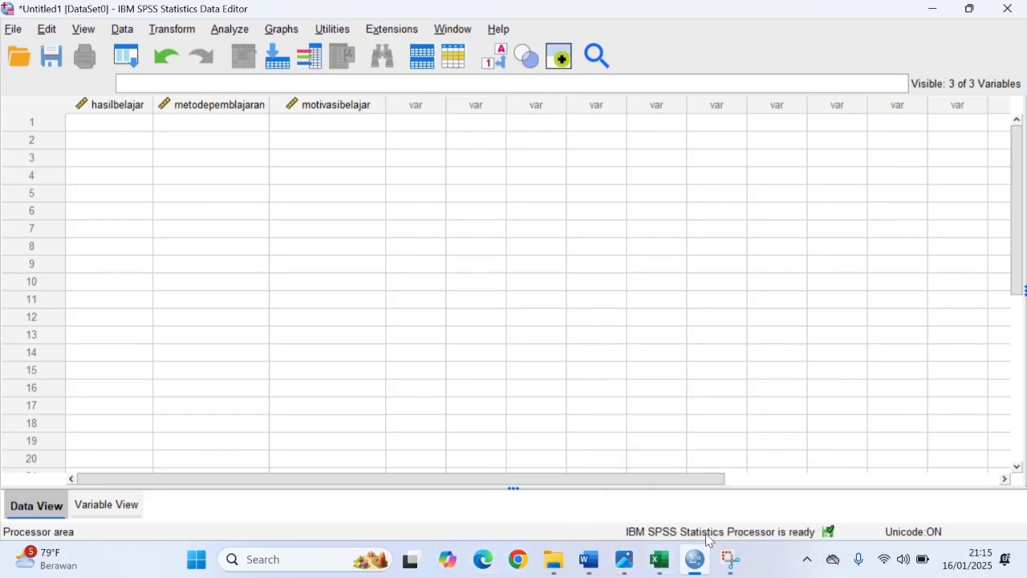
pyautogui.click(669, 561)
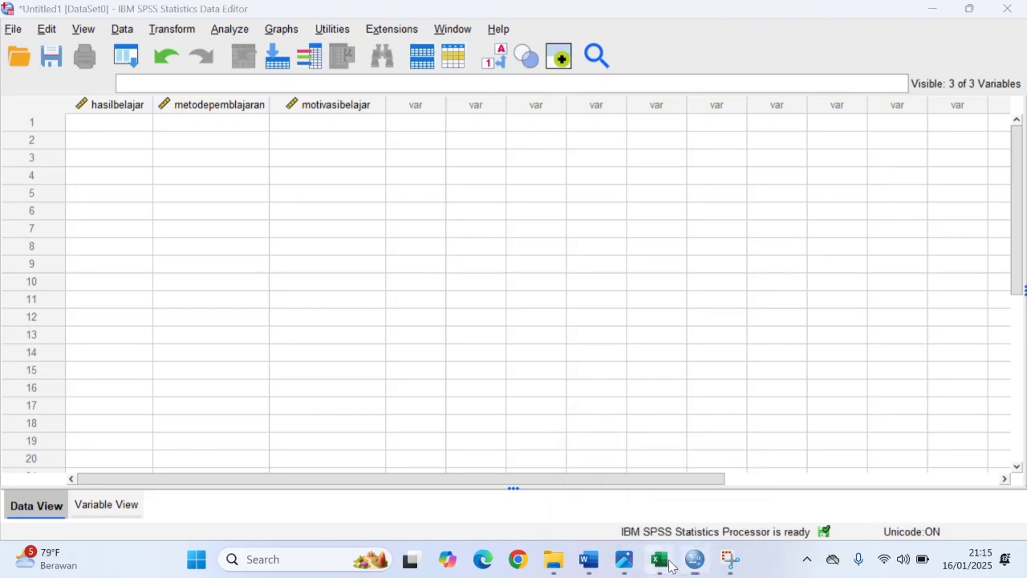
pyautogui.scroll(9, 57, 246)
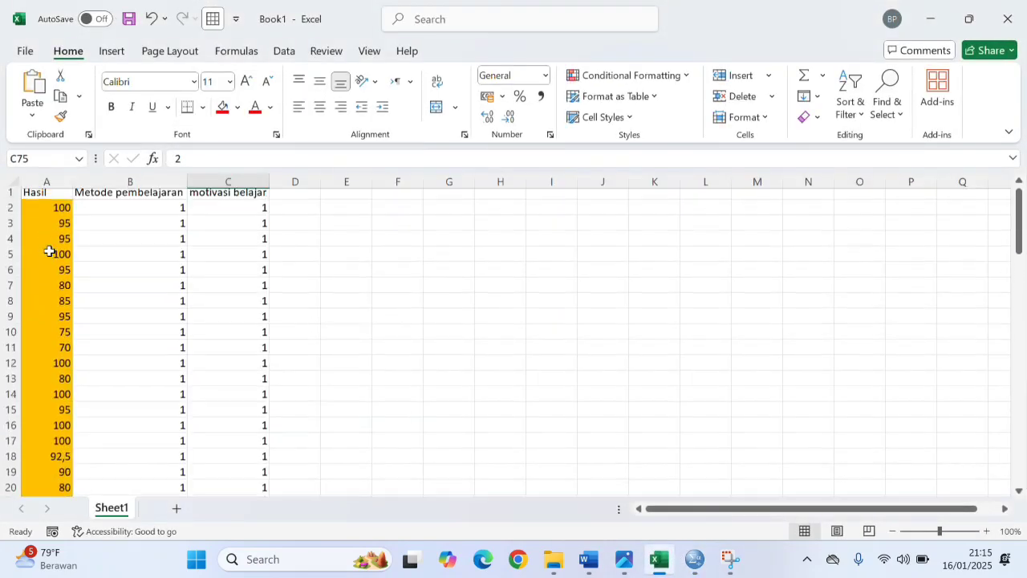
pyautogui.moveTo(58, 212); pyautogui.dragTo(64, 453)
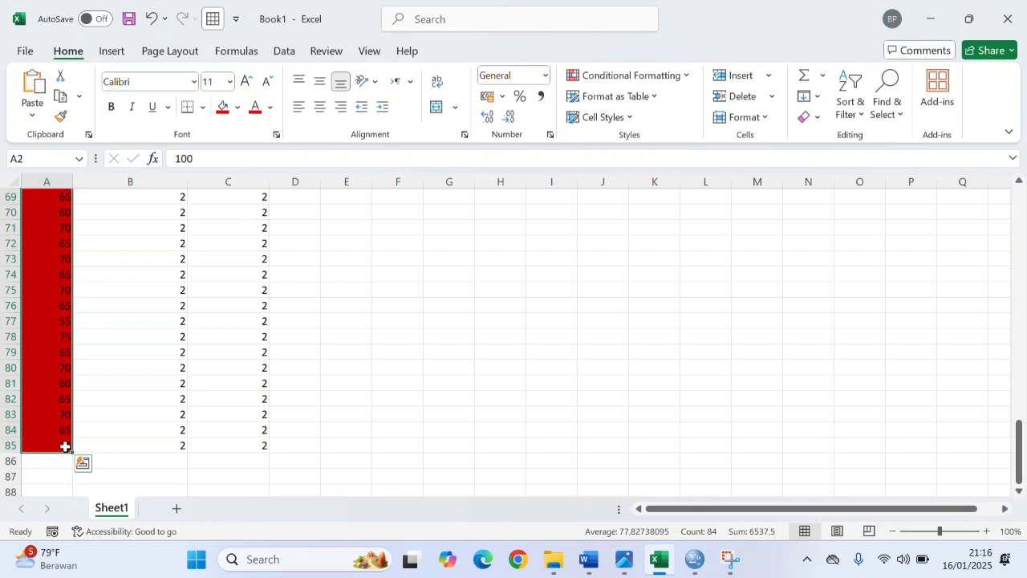
pyautogui.hotkey('ctrl', 'c')
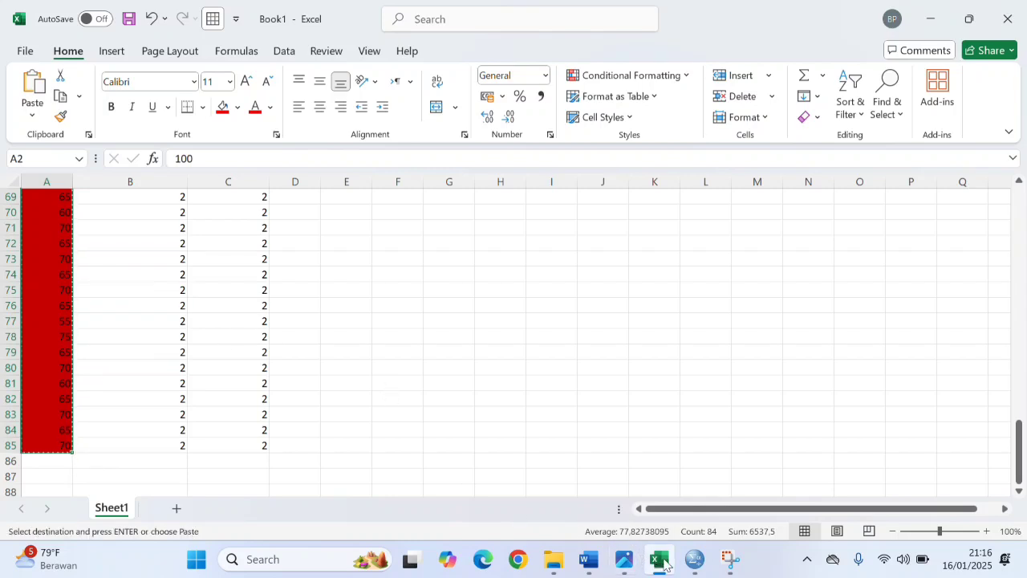
pyautogui.click(694, 564)
pyautogui.click(103, 123)
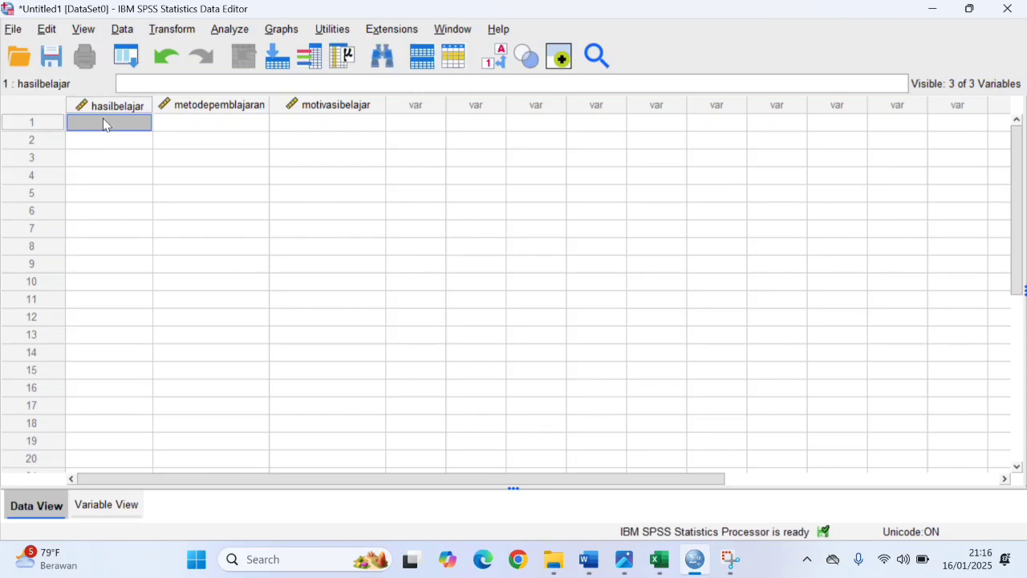
pyautogui.hotkey('ctrl', 'v')
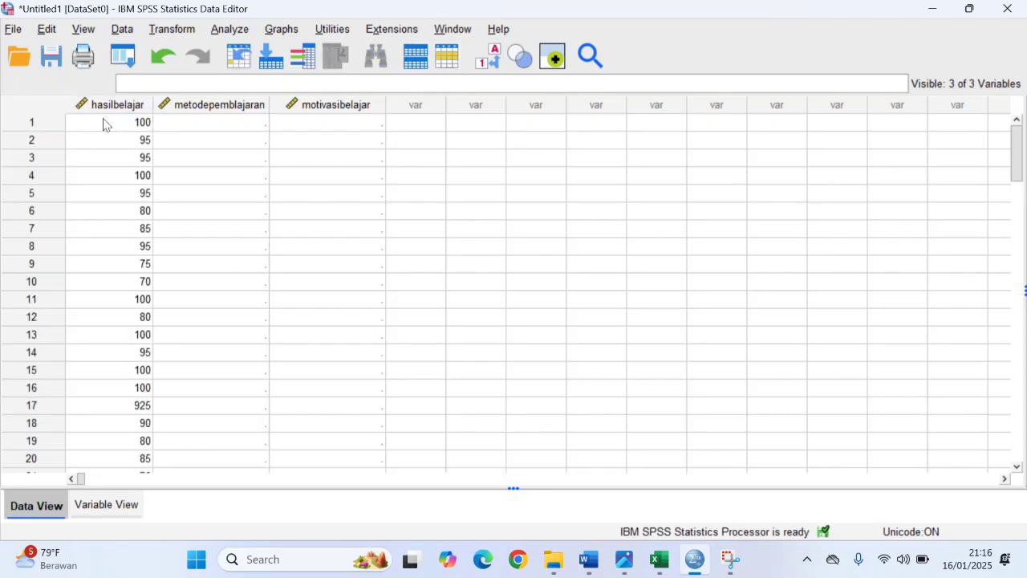
# - Copy the Metode pembelajaran codes in B2:B85 of the Excel sheet into the metodepemblajaran column in SPSS, starting at row 1
pyautogui.click(200, 122)
pyautogui.click(657, 568)
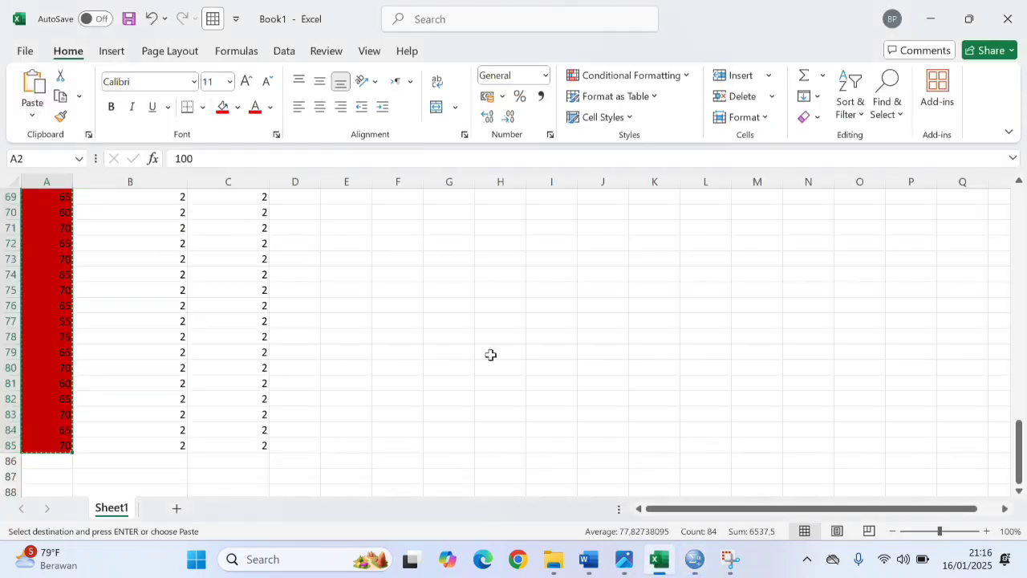
pyautogui.scroll(20, 241, 310)
pyautogui.scroll(3, 238, 297)
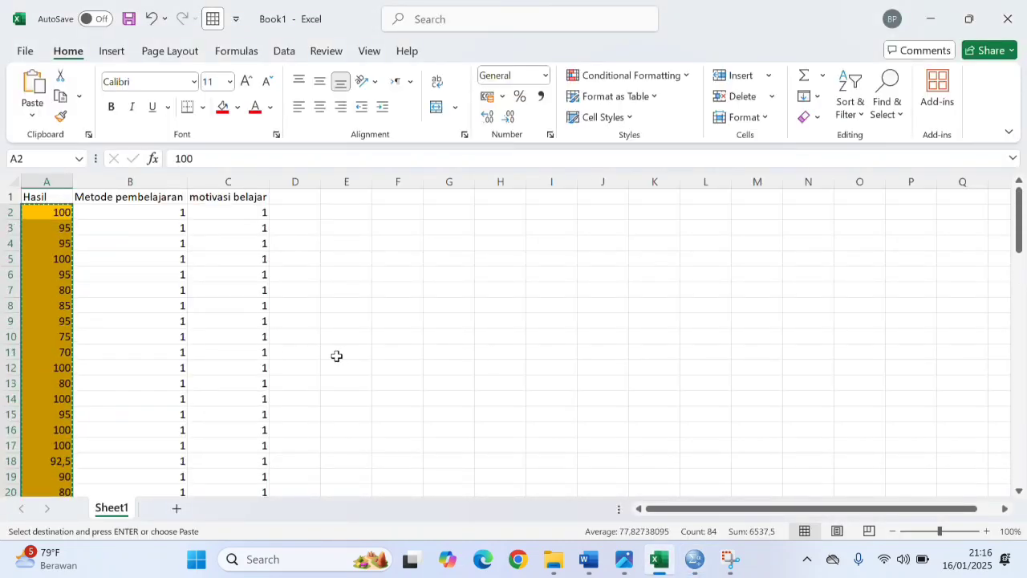
pyautogui.click(161, 210)
pyautogui.moveTo(161, 210); pyautogui.dragTo(187, 462)
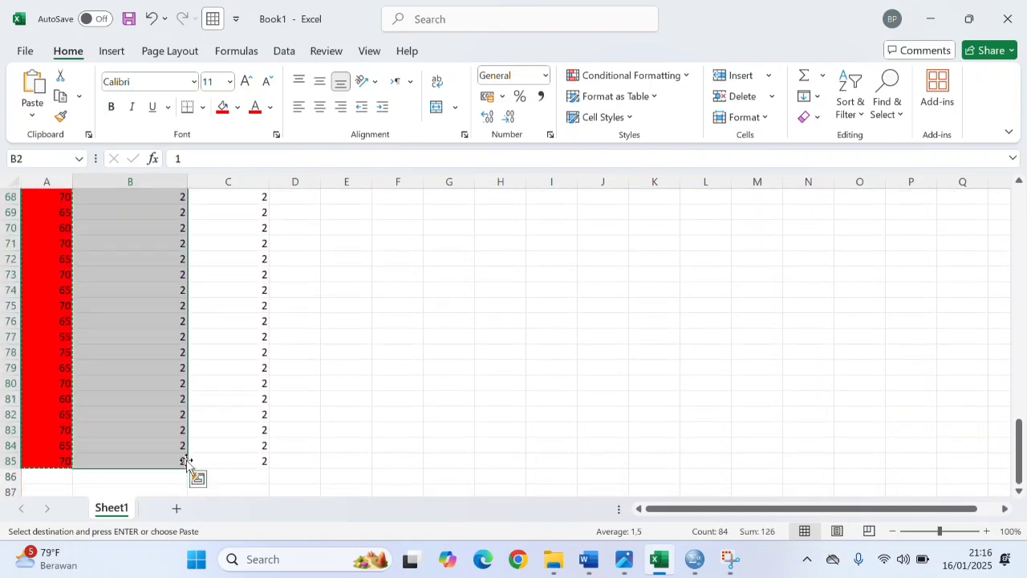
pyautogui.click(695, 560)
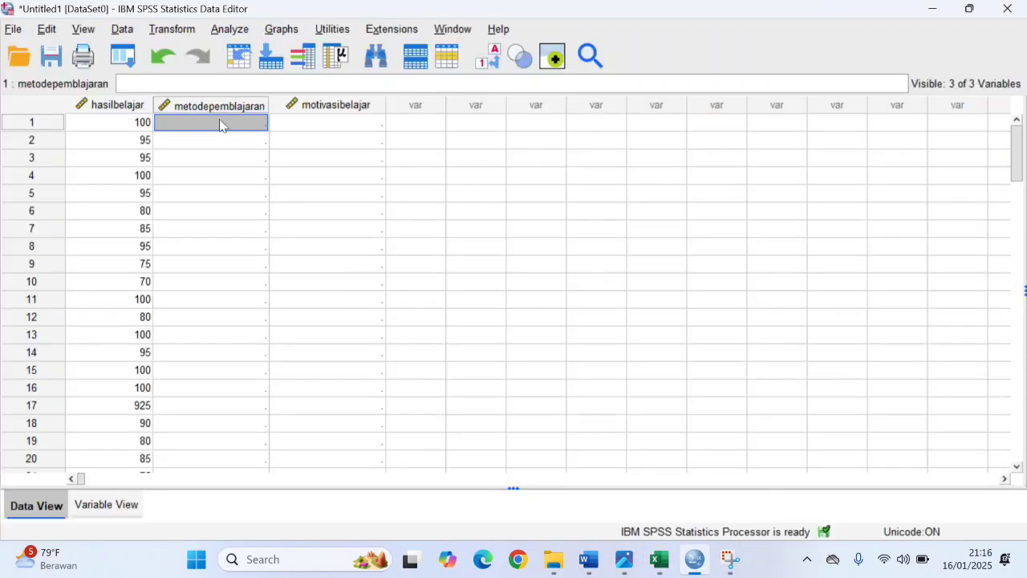
pyautogui.hotkey('ctrl', 'v')
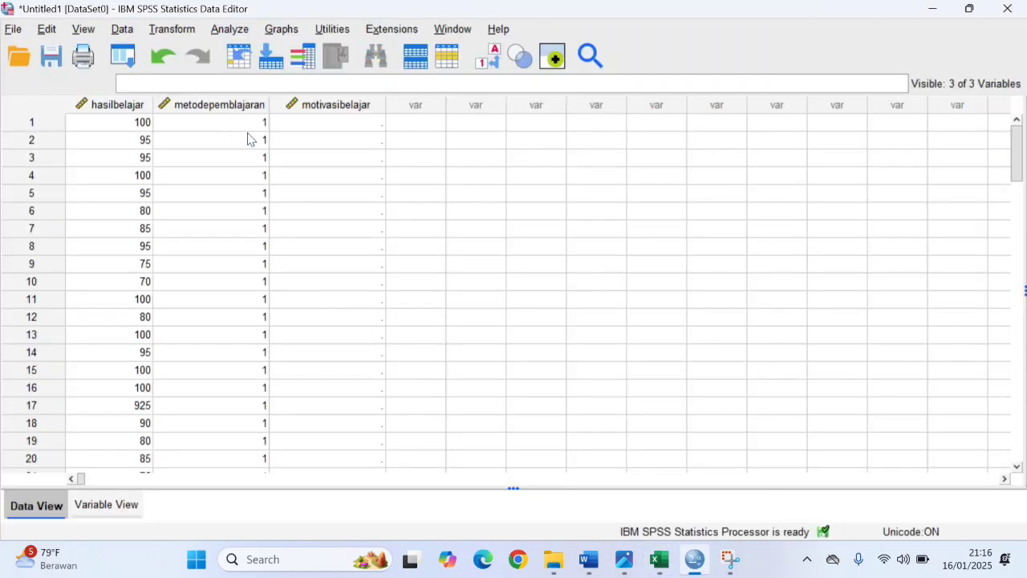
# - Copy the motivasi belajar codes in C2:C85 of the Excel sheet into the motivasibelajar column in SPSS, starting at row 1
pyautogui.click(323, 129)
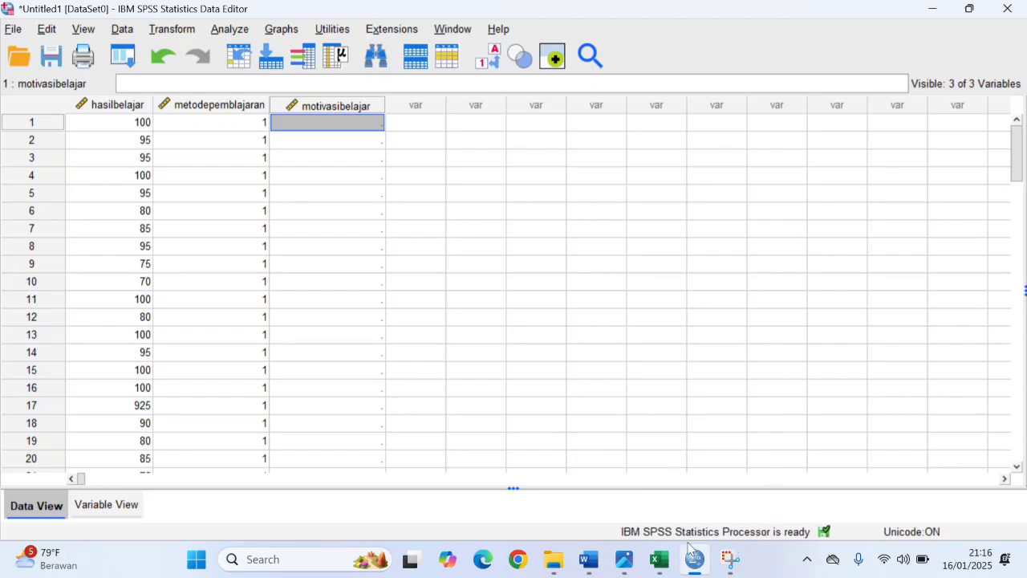
pyautogui.click(660, 560)
pyautogui.scroll(20, 313, 347)
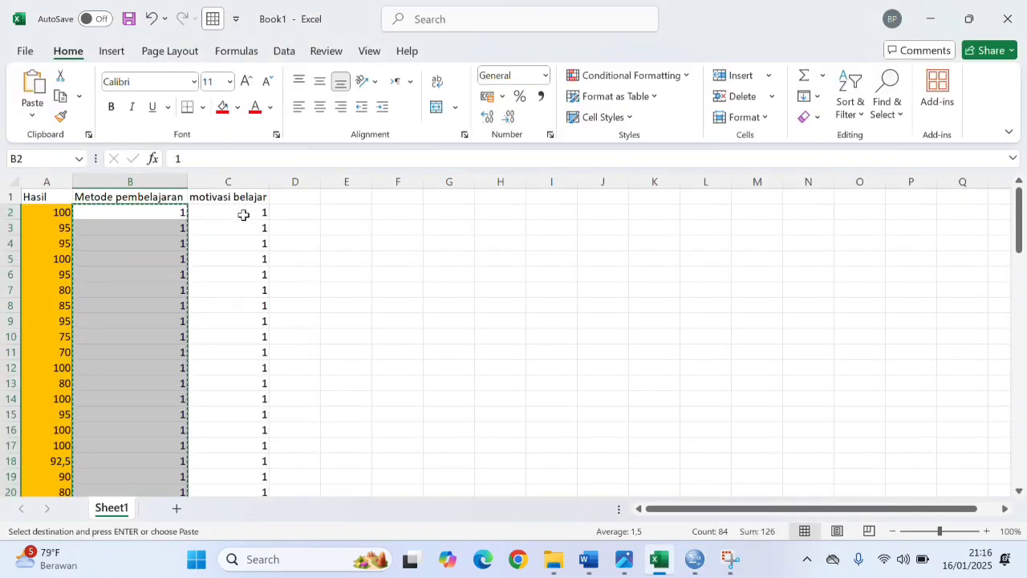
pyautogui.moveTo(246, 213); pyautogui.dragTo(265, 468)
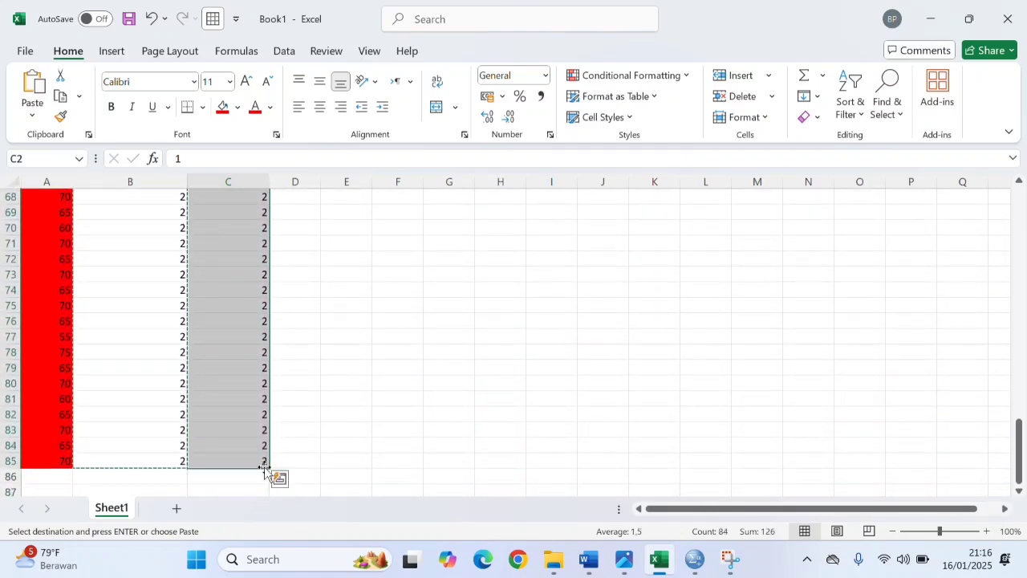
pyautogui.hotkey('ctrl', 'c')
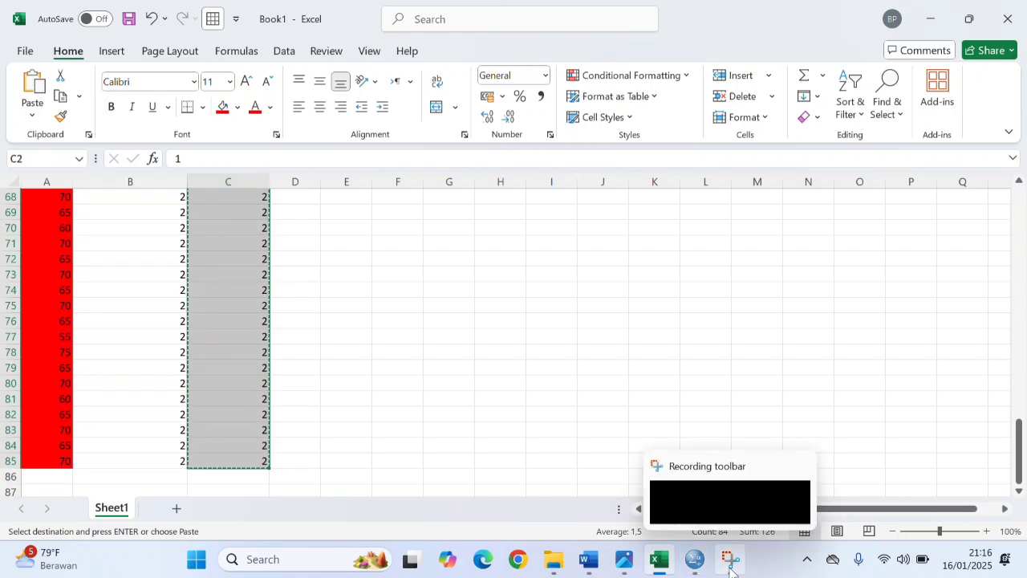
pyautogui.click(690, 565)
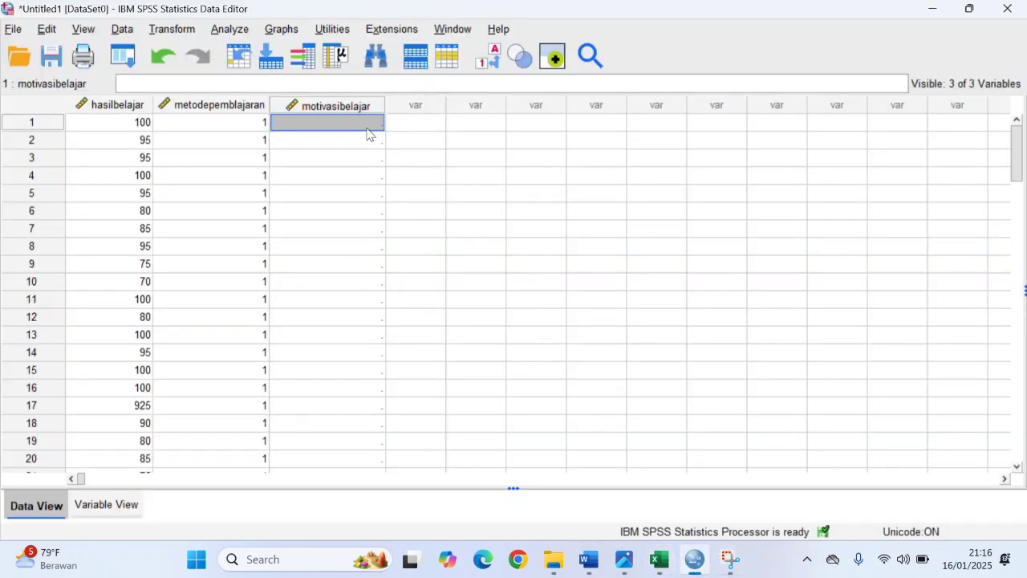
pyautogui.hotkey('ctrl', 'v')
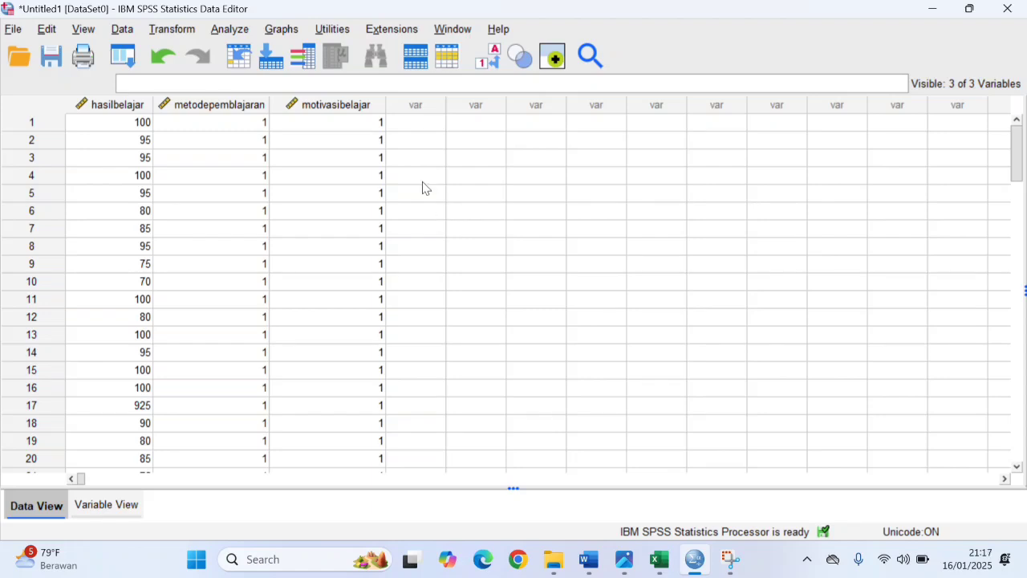
# - Start a Univariate General Linear Model with hasilbelajar as dependent variable and metodepemblajaran and motivasibelajar as fixed factors
pyautogui.click(236, 31)
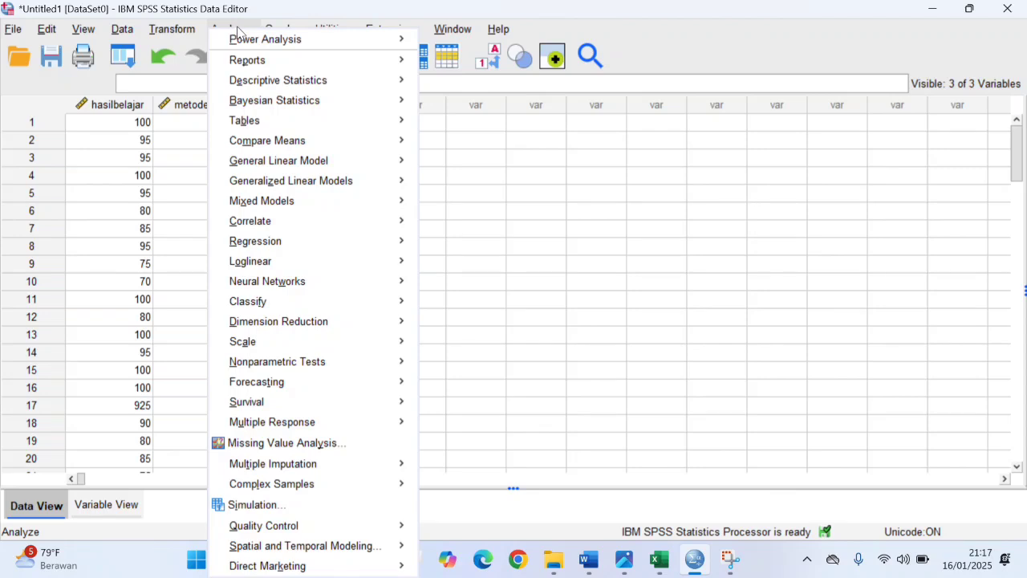
pyautogui.moveTo(329, 164)
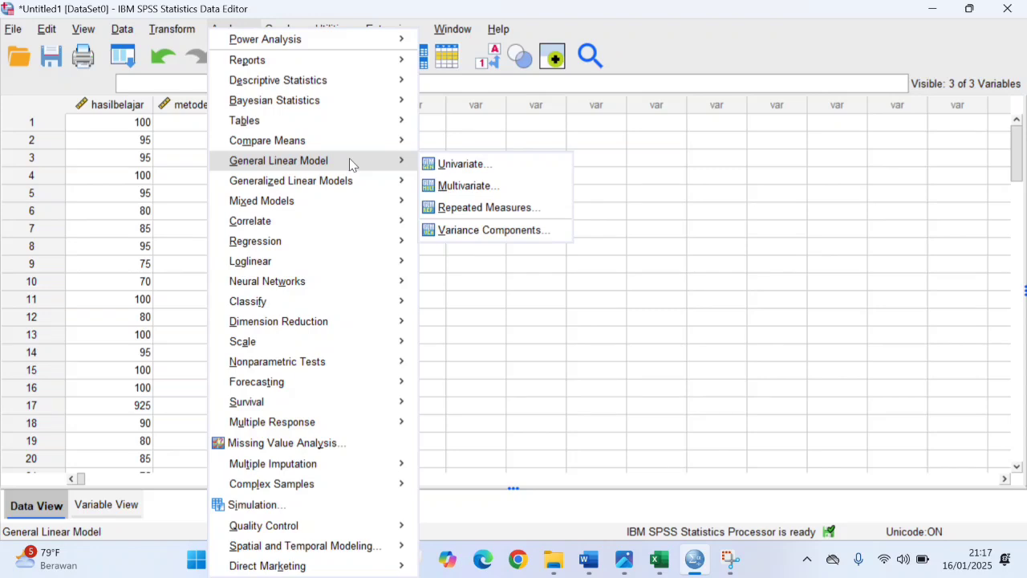
pyautogui.click(455, 165)
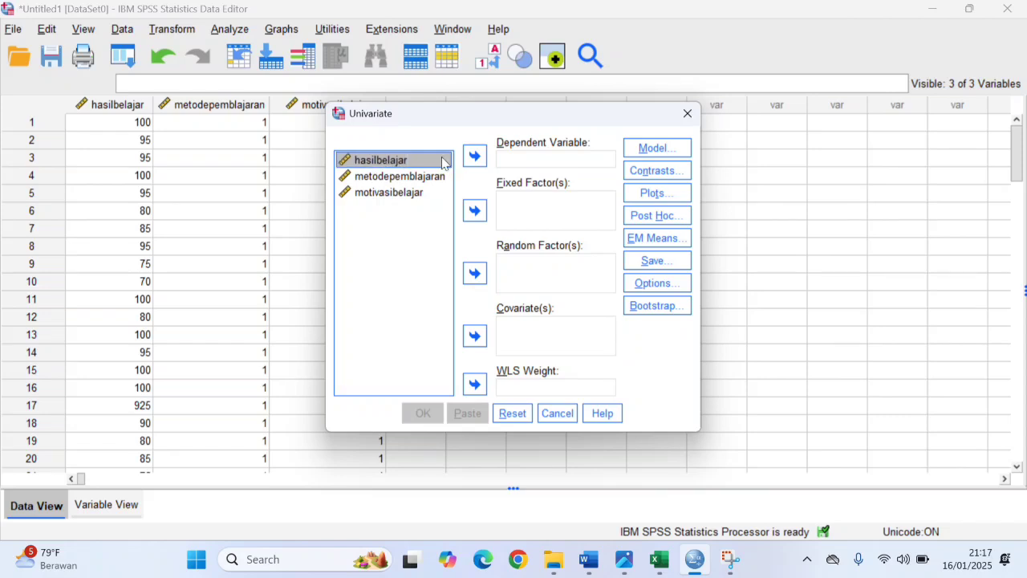
pyautogui.click(479, 163)
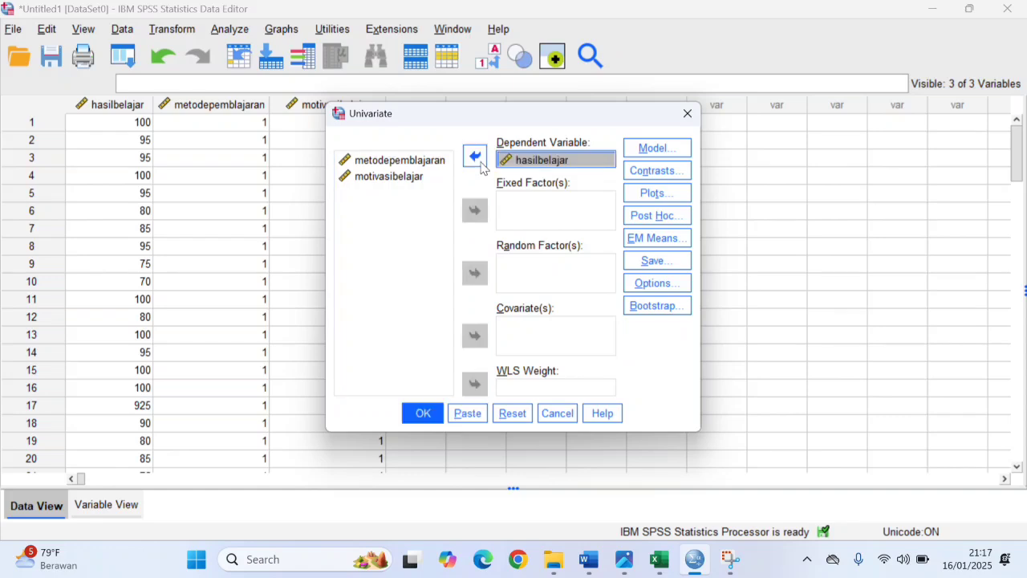
pyautogui.click(430, 162)
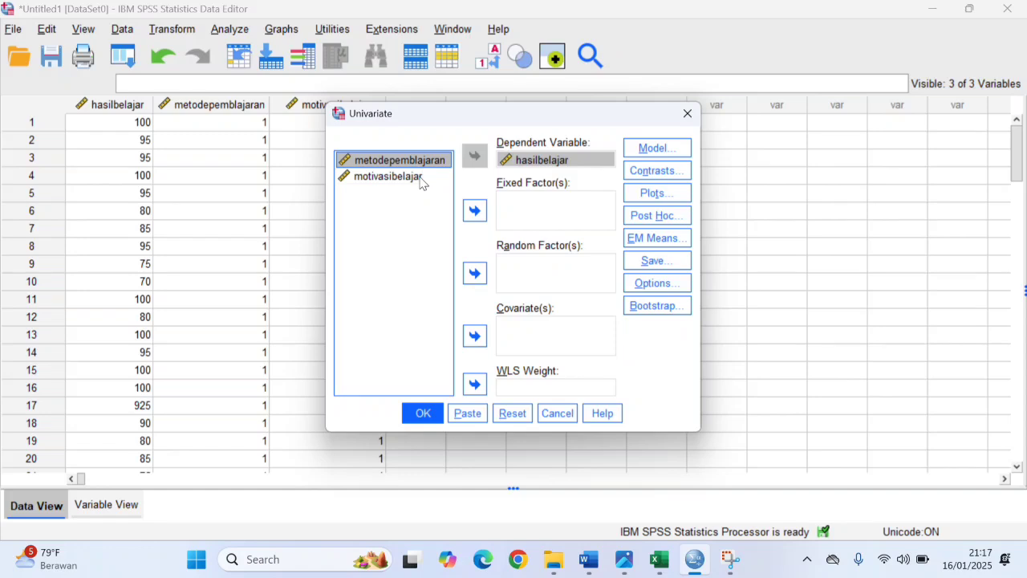
pyautogui.keyDown('shift'); pyautogui.click(422, 176); pyautogui.keyUp('shift')
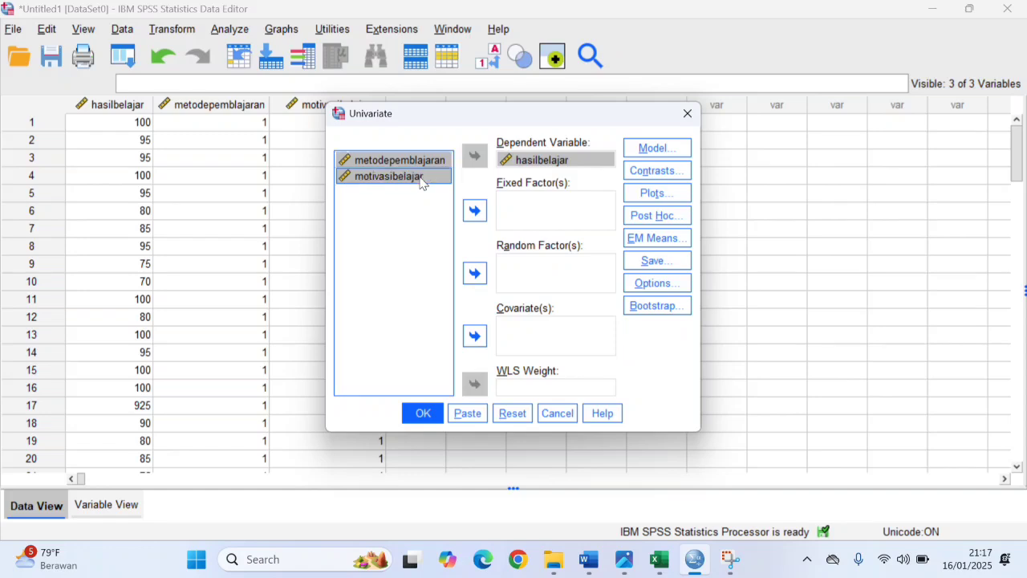
pyautogui.click(476, 209)
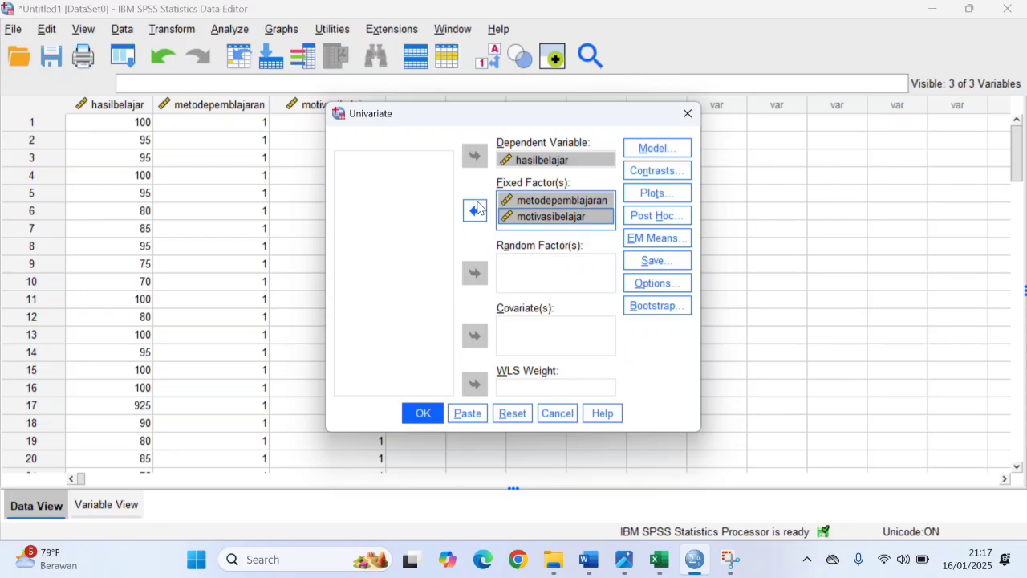
# - Add a profile plot with metodepemblajaran on the horizontal axis and motivasibelajar as separate lines, and accept the plot settings
pyautogui.click(655, 195)
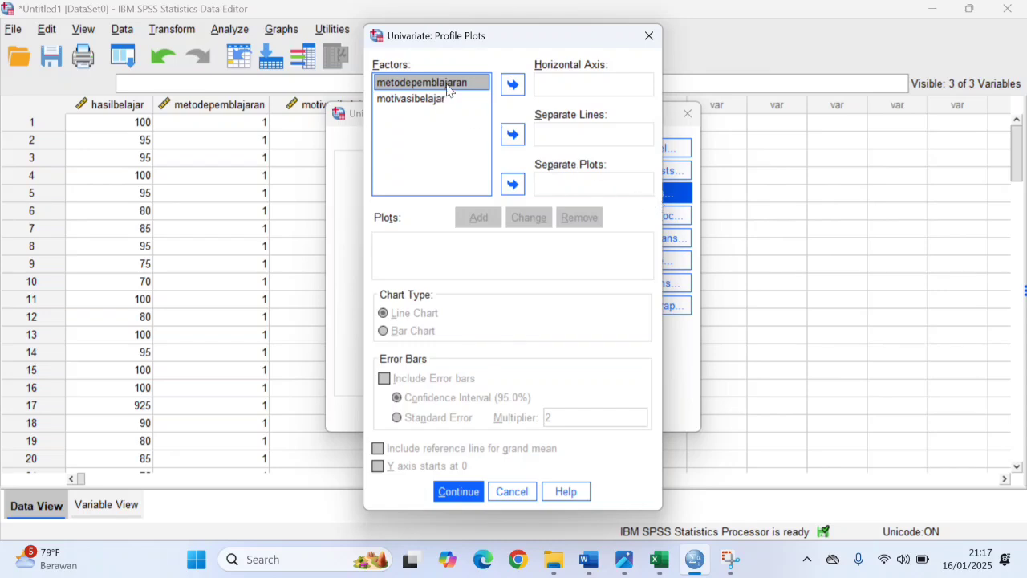
pyautogui.click(512, 85)
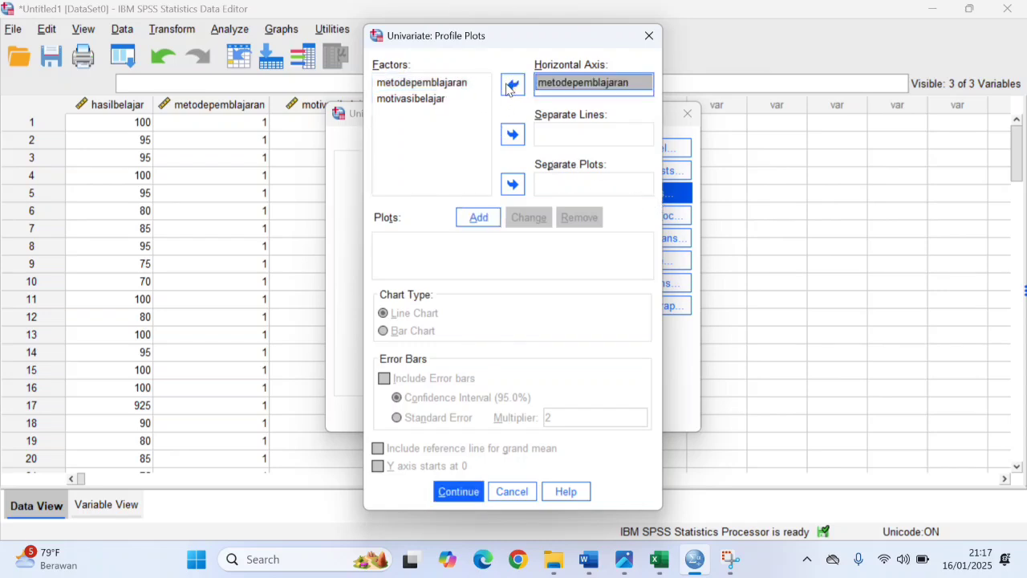
pyautogui.click(430, 100)
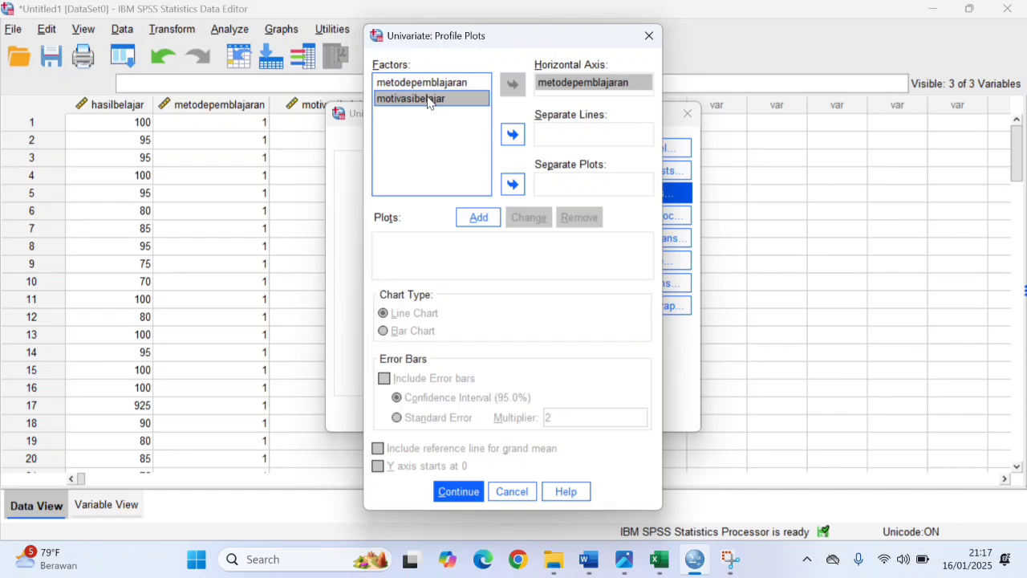
pyautogui.click(514, 138)
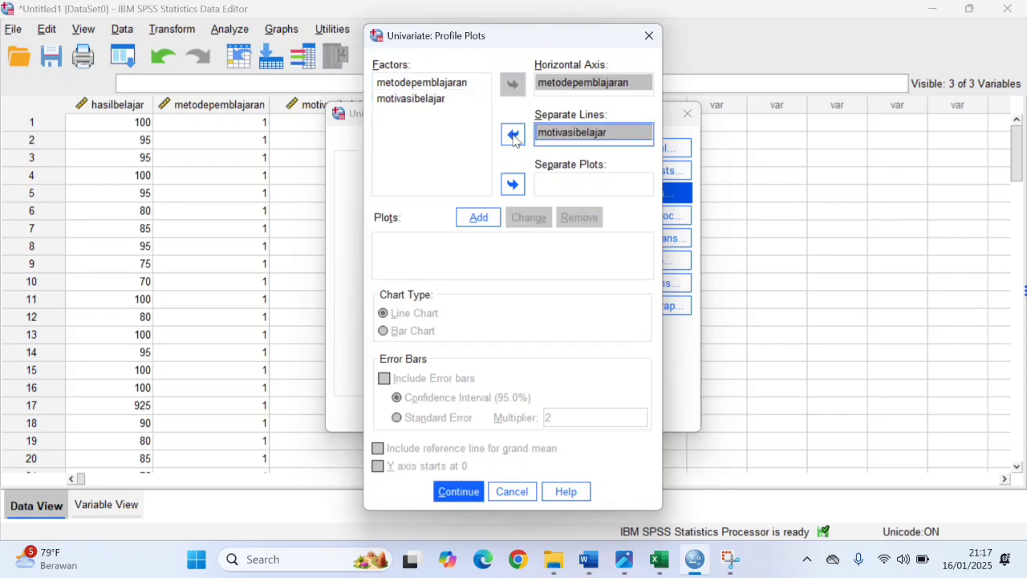
pyautogui.click(476, 220)
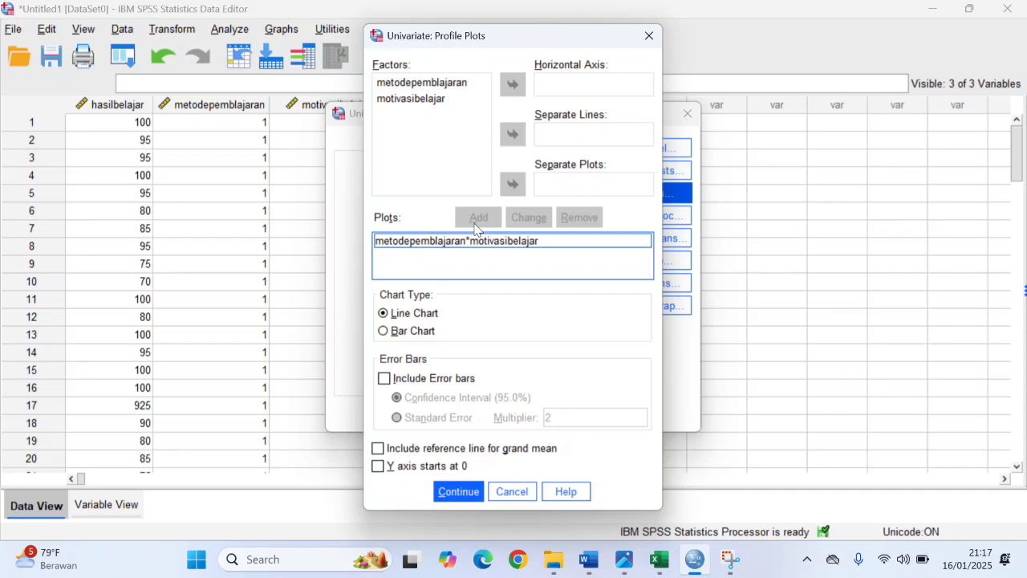
pyautogui.click(459, 490)
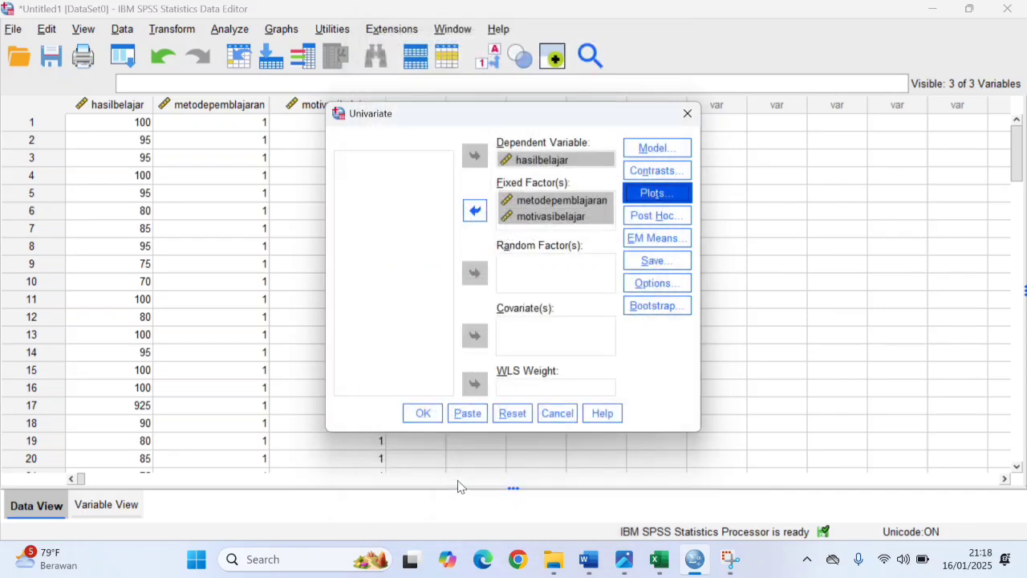
# - Enable descriptive statistics and homogeneity tests in the Univariate options and accept them
pyautogui.click(654, 286)
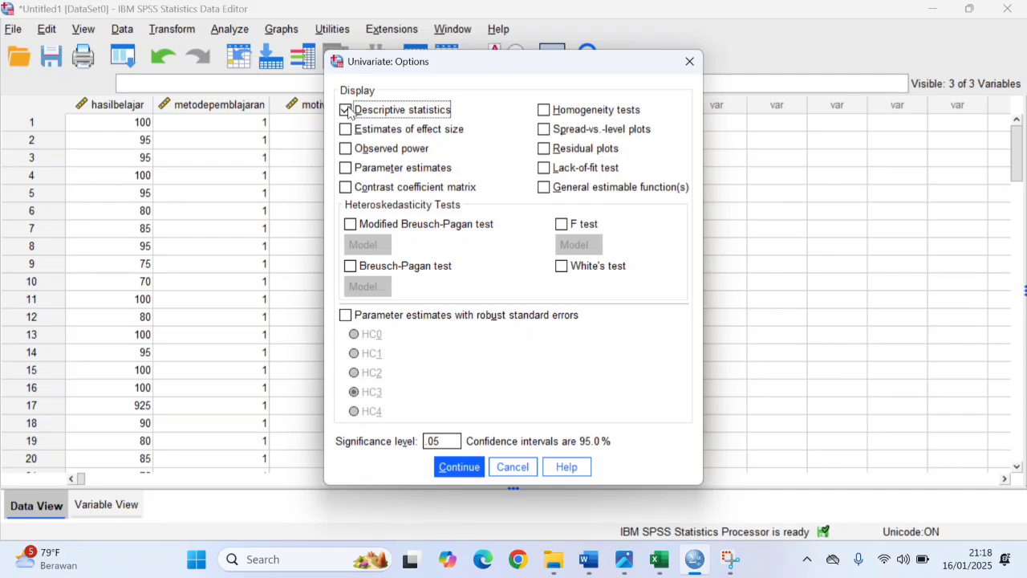
pyautogui.click(545, 112)
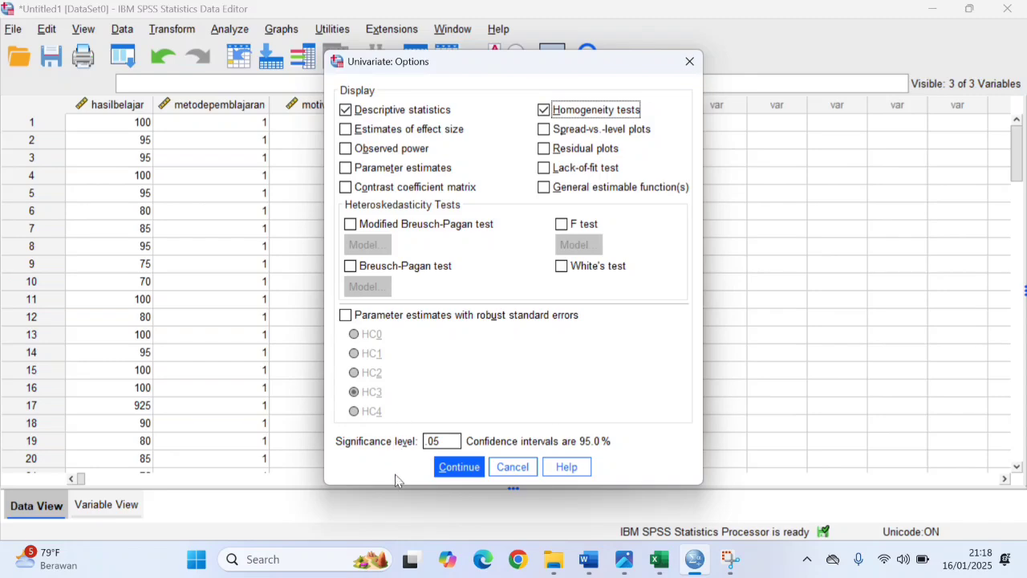
pyautogui.click(459, 467)
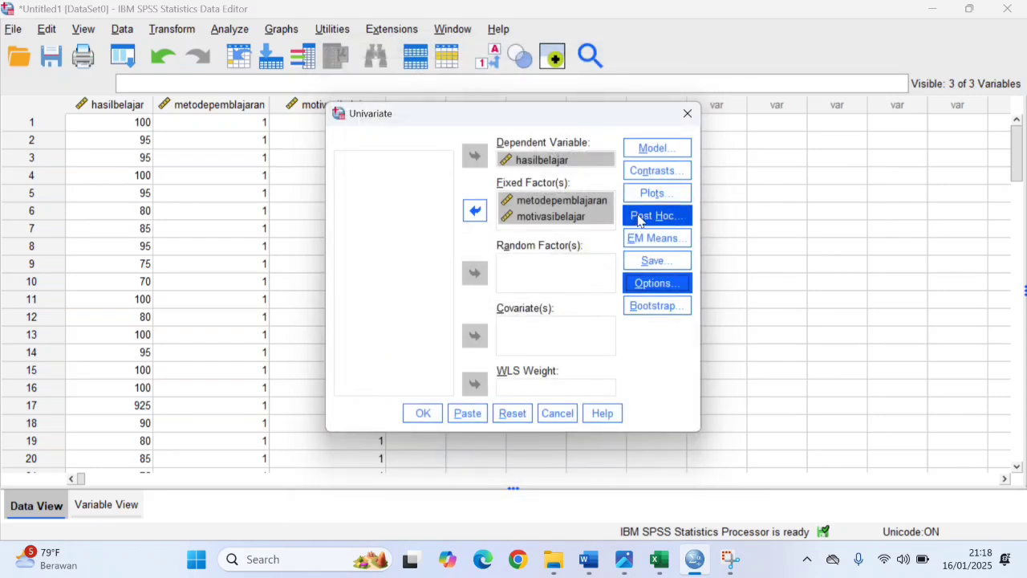
# - Add metodepemblajaran and motivasibelajar to the post hoc tests list and accept the post hoc settings
pyautogui.click(640, 217)
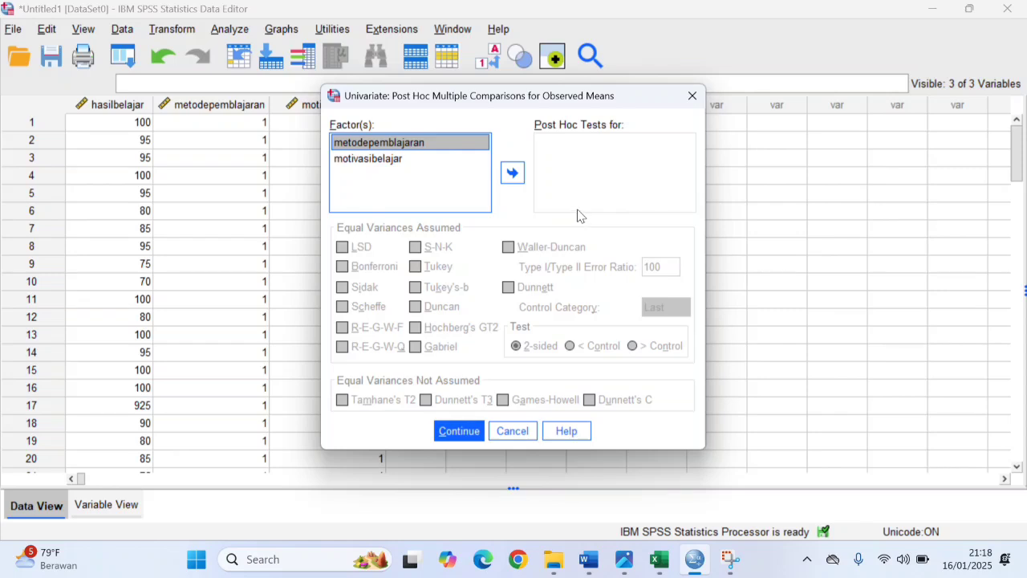
pyautogui.keyDown('shift'); pyautogui.click(358, 160); pyautogui.keyUp('shift')
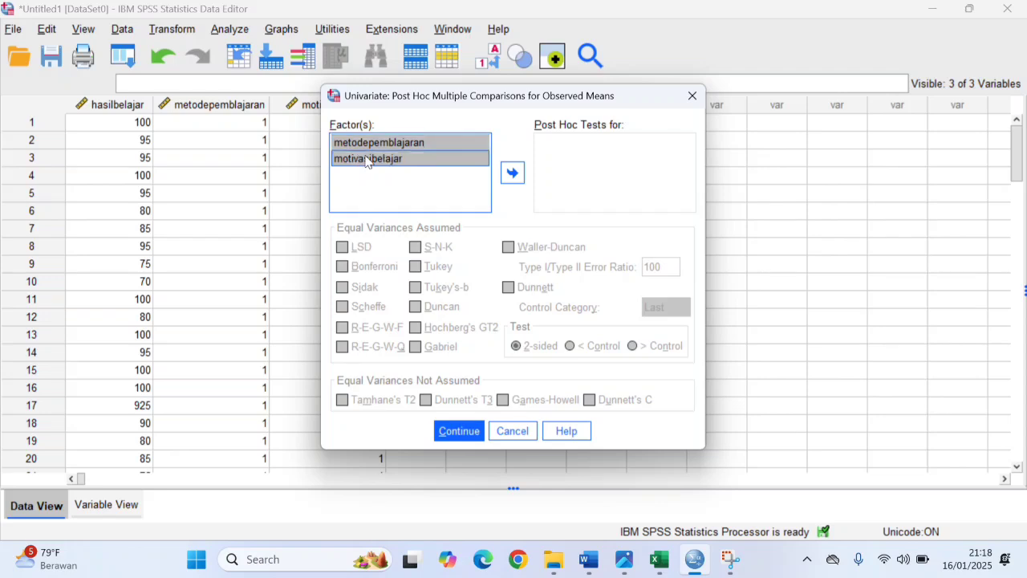
pyautogui.click(513, 173)
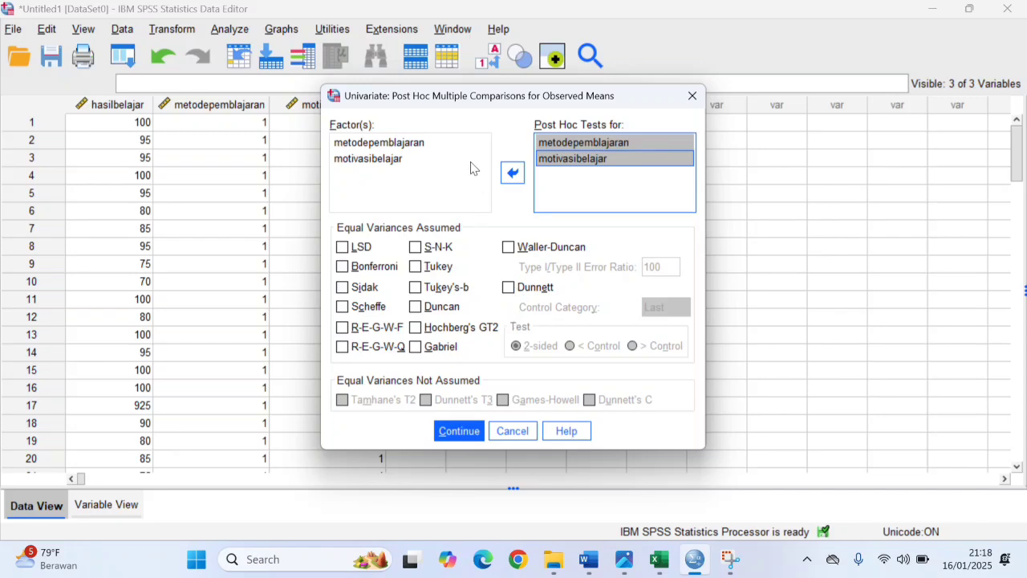
pyautogui.click(429, 22)
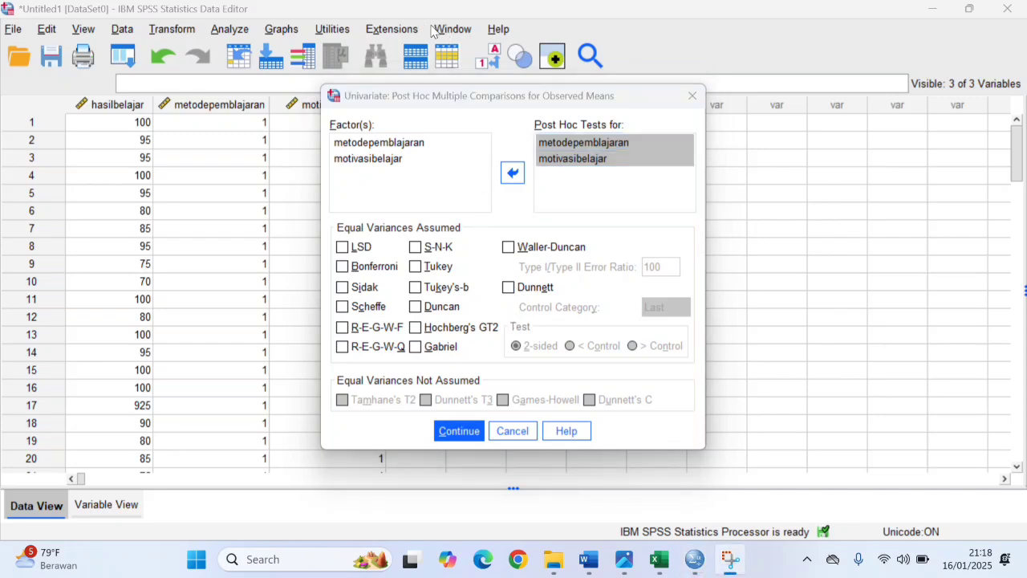
pyautogui.click(458, 432)
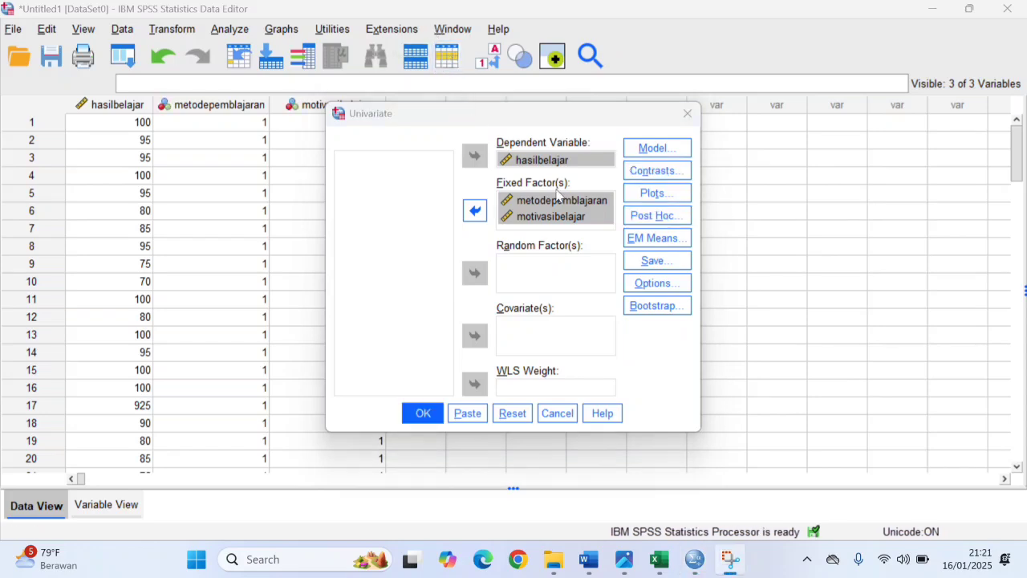
# - Display estimated marginal means for the metodepemblajaran*motivasibelajar interaction, and run the Univariate analysis
pyautogui.click(654, 238)
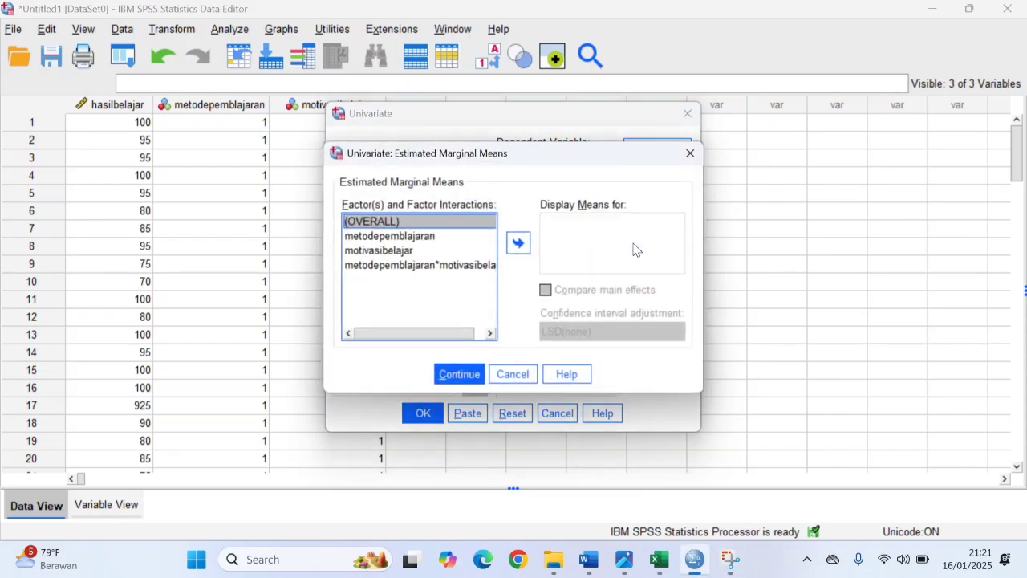
pyautogui.click(464, 266)
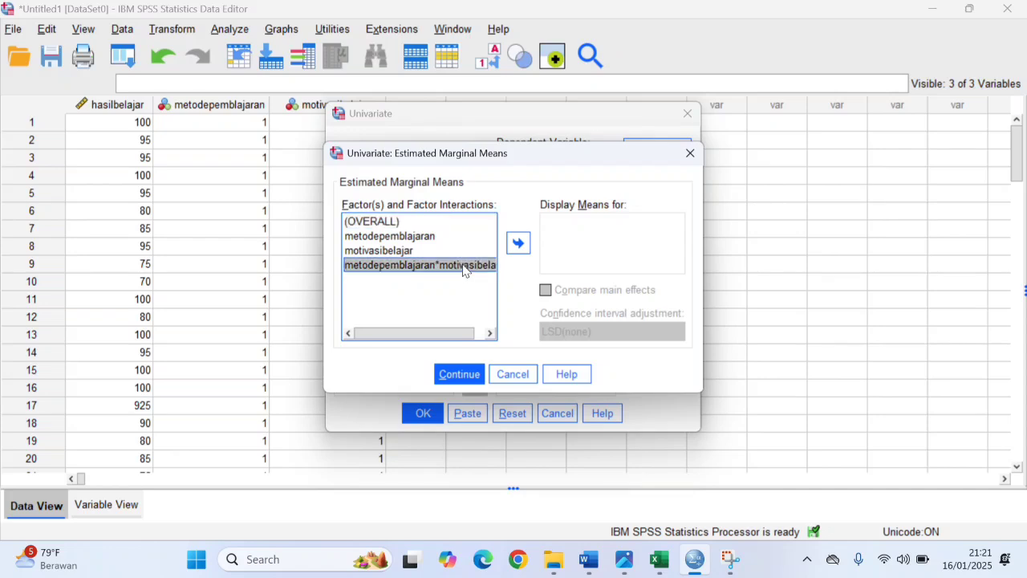
pyautogui.click(518, 243)
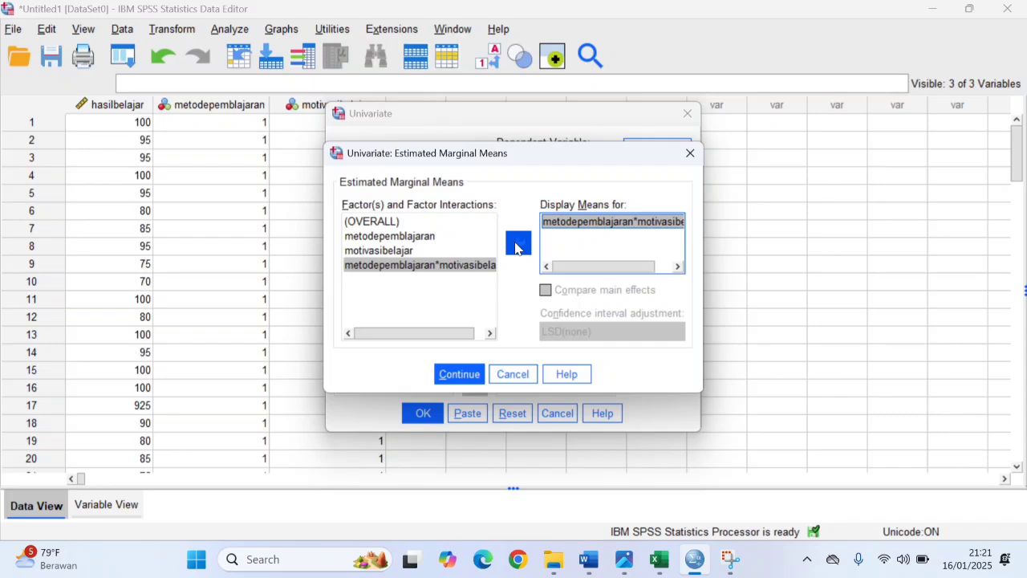
pyautogui.click(469, 375)
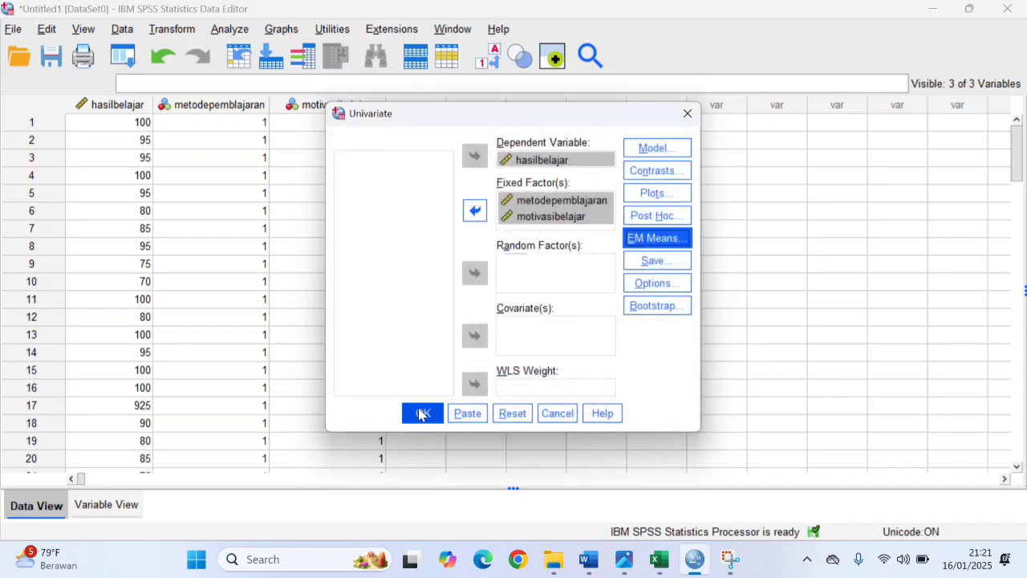
pyautogui.click(419, 414)
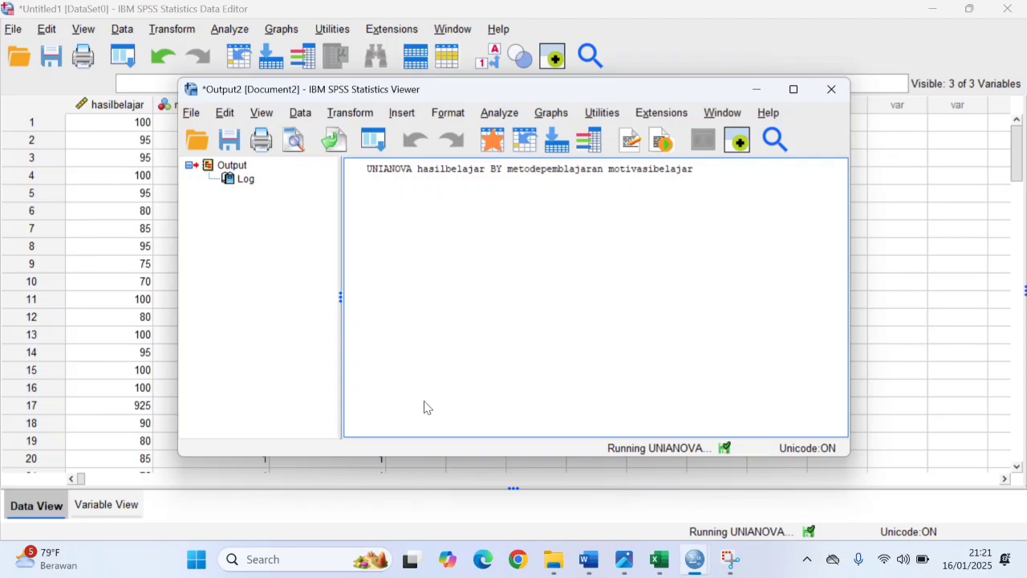
# - Examine Levene's test, the between-subjects effects, the estimated marginal means and the profile plot in the output
pyautogui.scroll(-6, 513, 289)
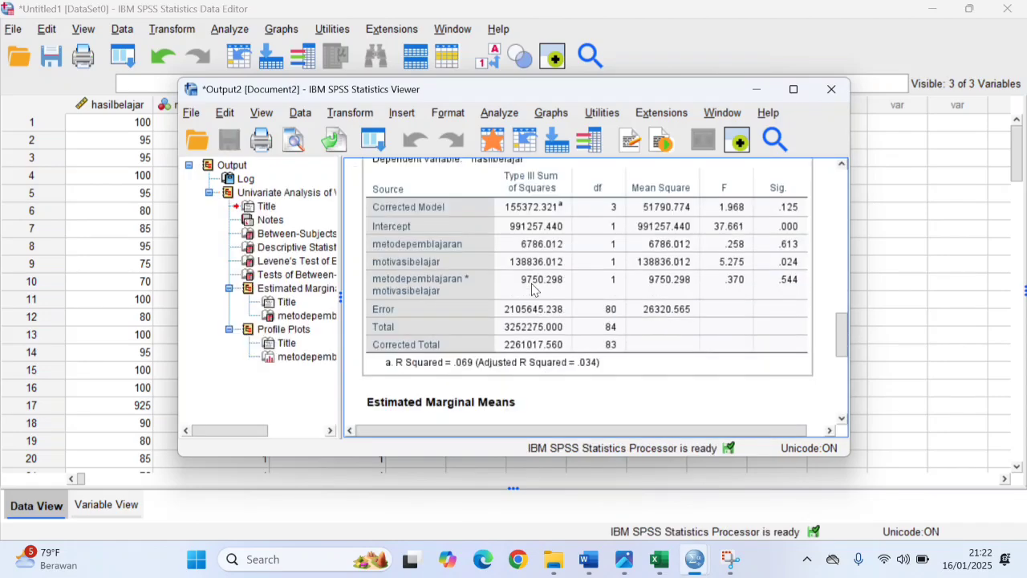
pyautogui.scroll(3, 532, 289)
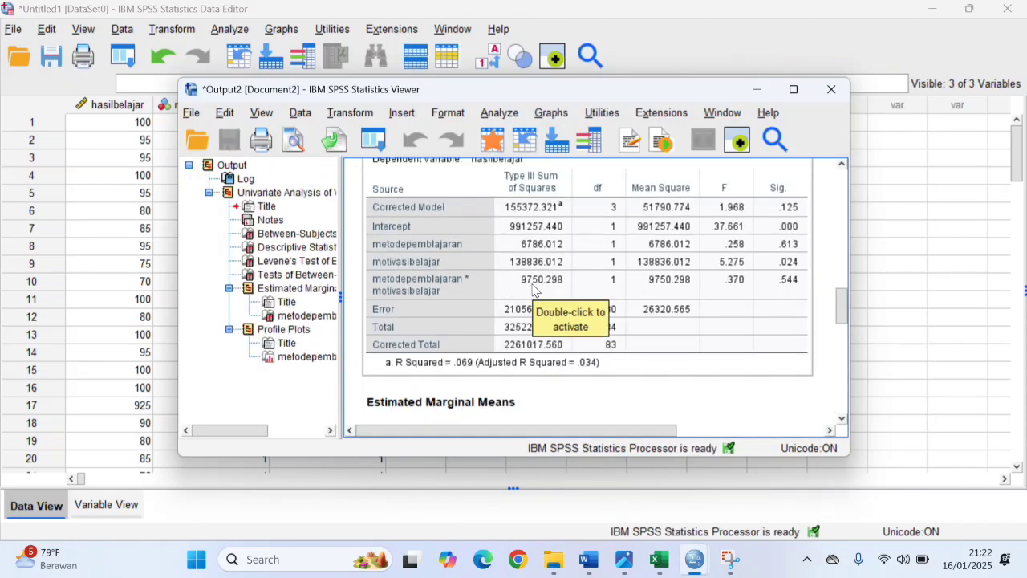
pyautogui.scroll(-2, 532, 289)
pyautogui.scroll(6, 532, 289)
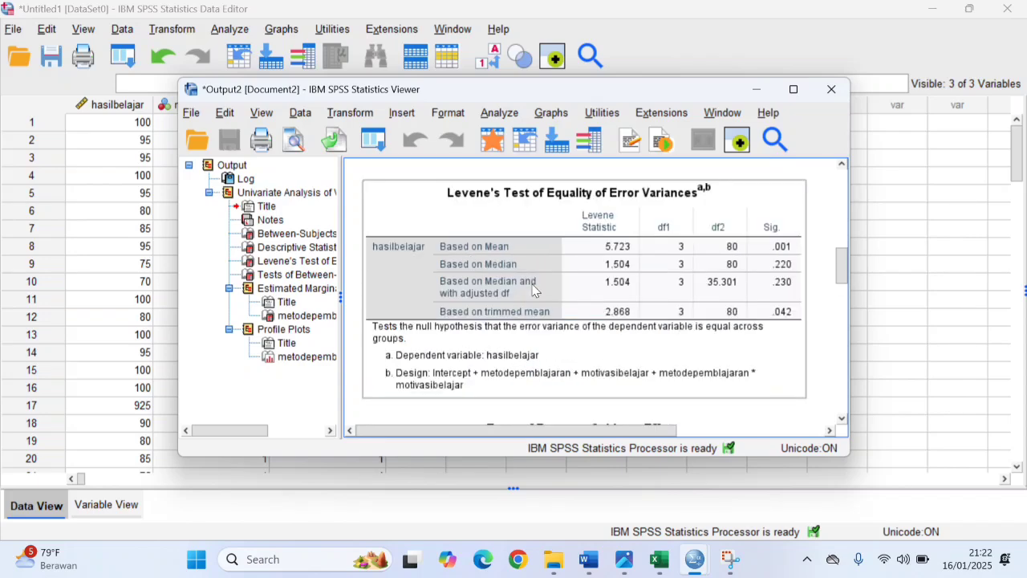
pyautogui.scroll(-1, 534, 290)
pyautogui.scroll(-3, 534, 291)
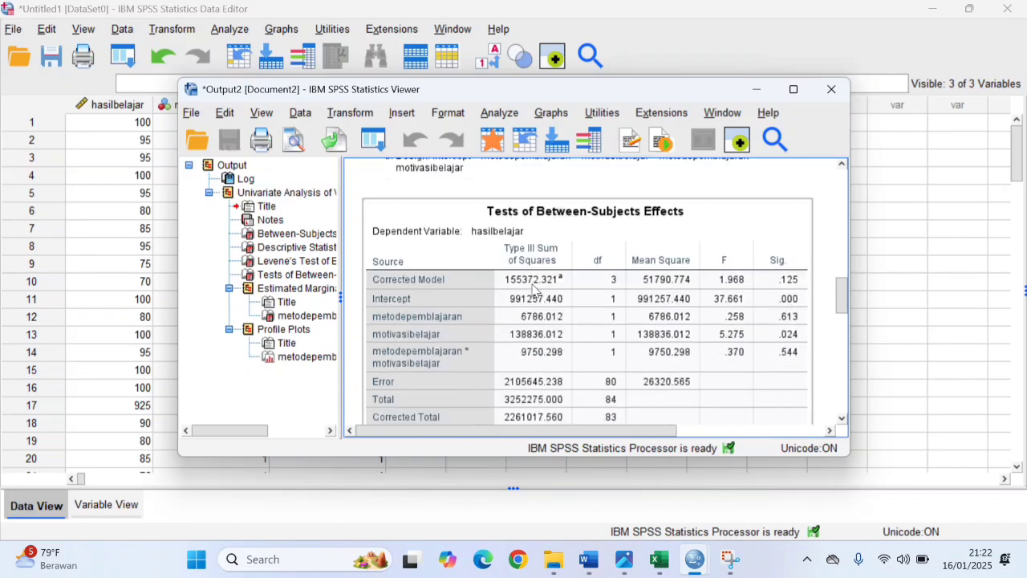
pyautogui.scroll(-3, 533, 291)
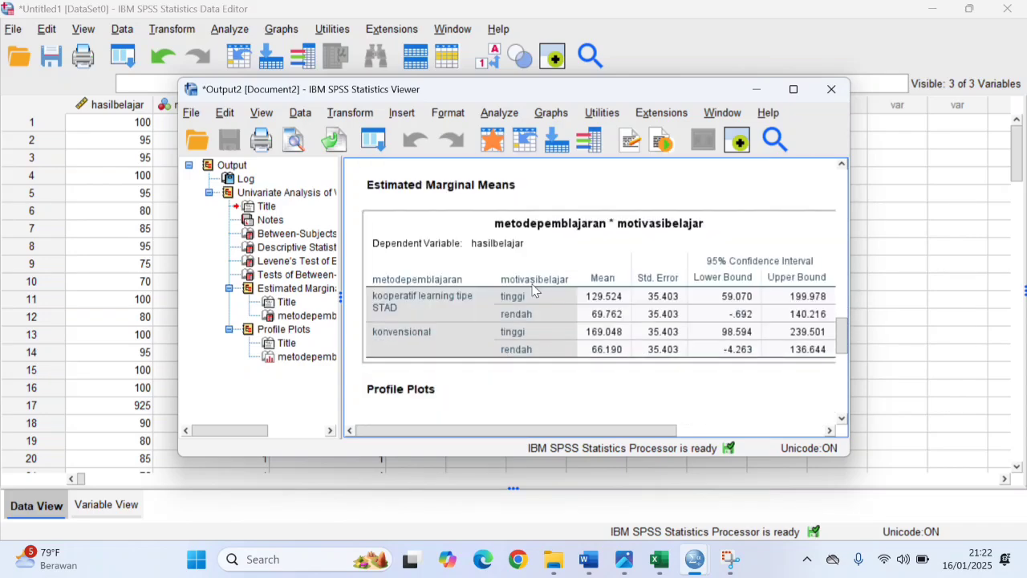
pyautogui.scroll(-6, 535, 289)
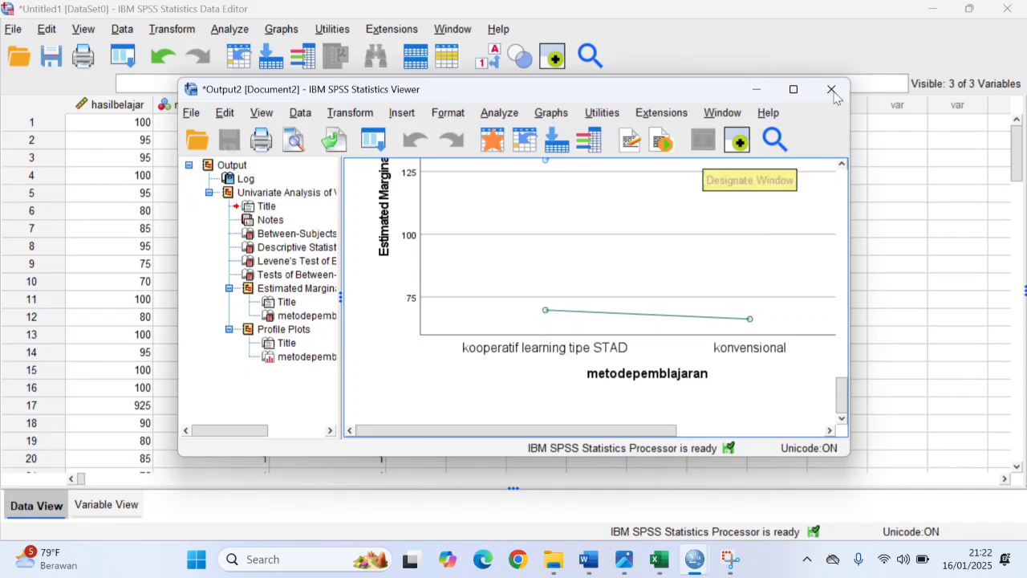
# - Maximize the output viewer and review the profile plot and the Tests of Between-Subjects Effects table
pyautogui.click(794, 89)
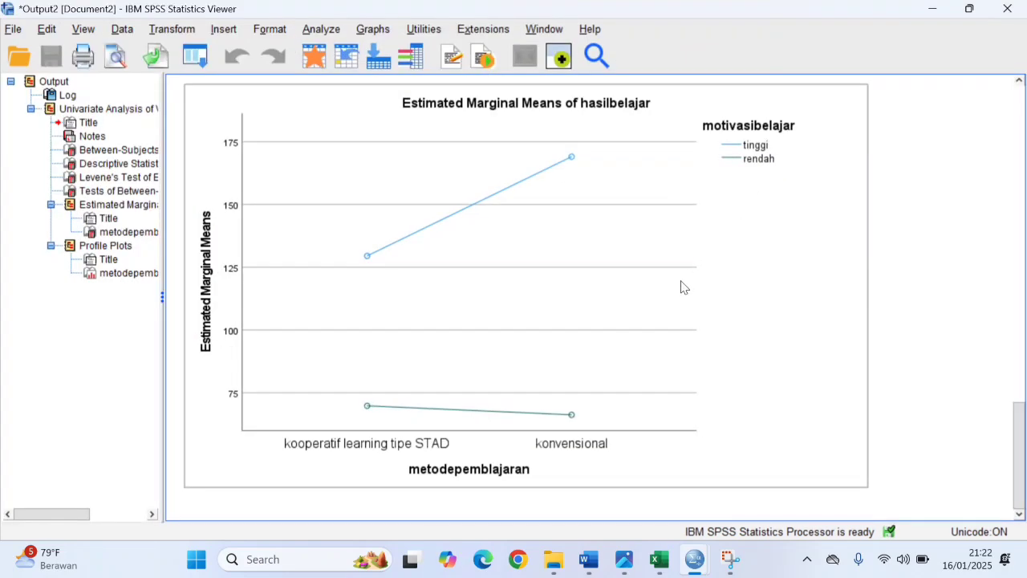
pyautogui.scroll(2, 680, 288)
pyautogui.scroll(5, 681, 287)
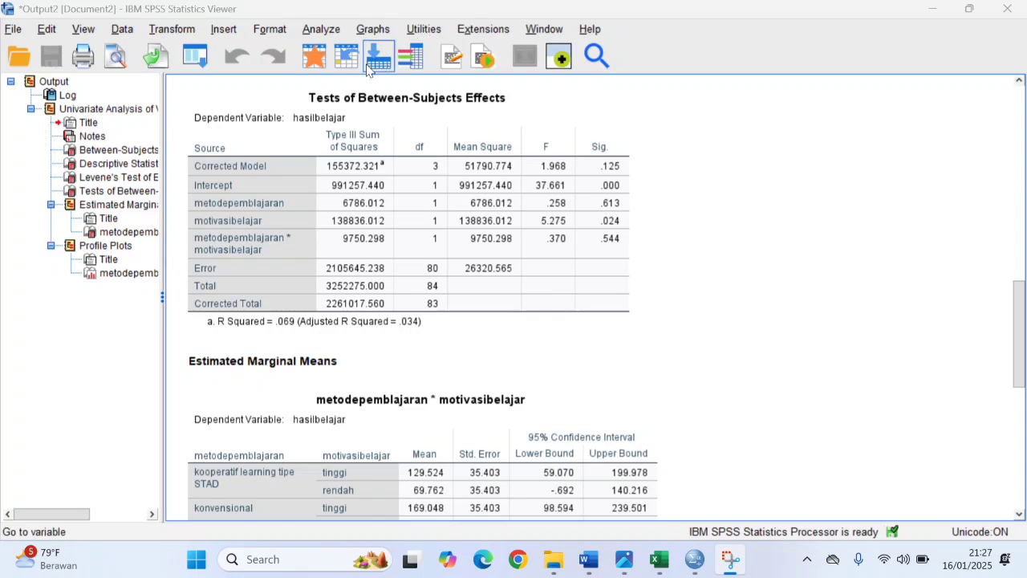
pyautogui.click(299, 201)
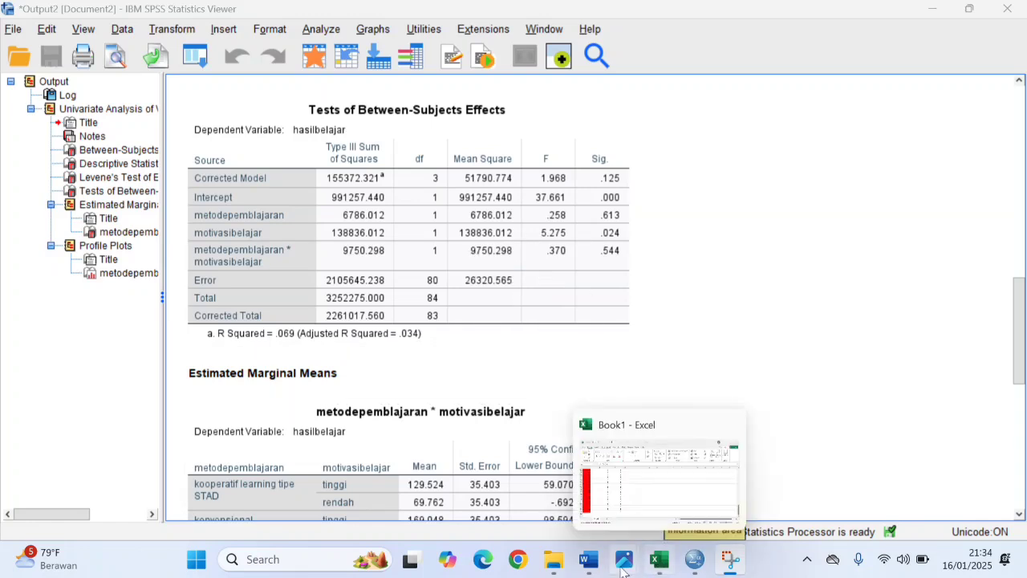
# - Check the Two Way ANOVA requirements in the Word document and return to the SPSS output viewer
pyautogui.click(590, 566)
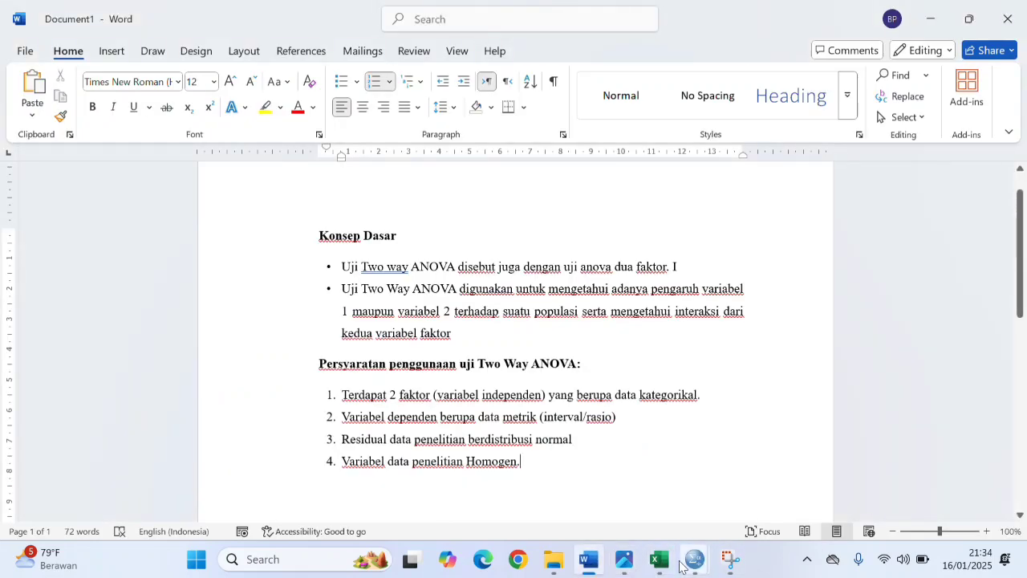
pyautogui.moveTo(695, 560)
pyautogui.click(732, 484)
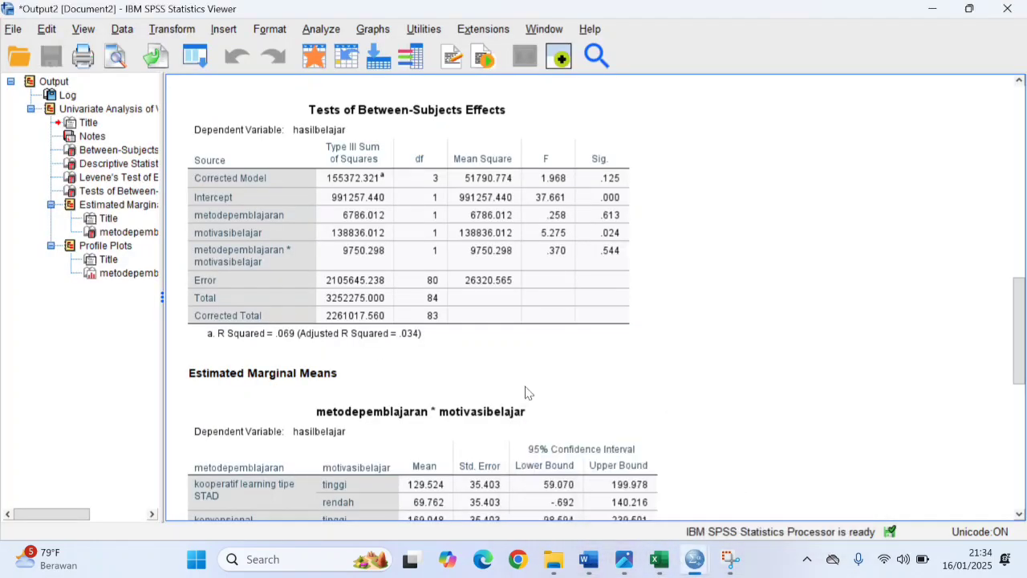